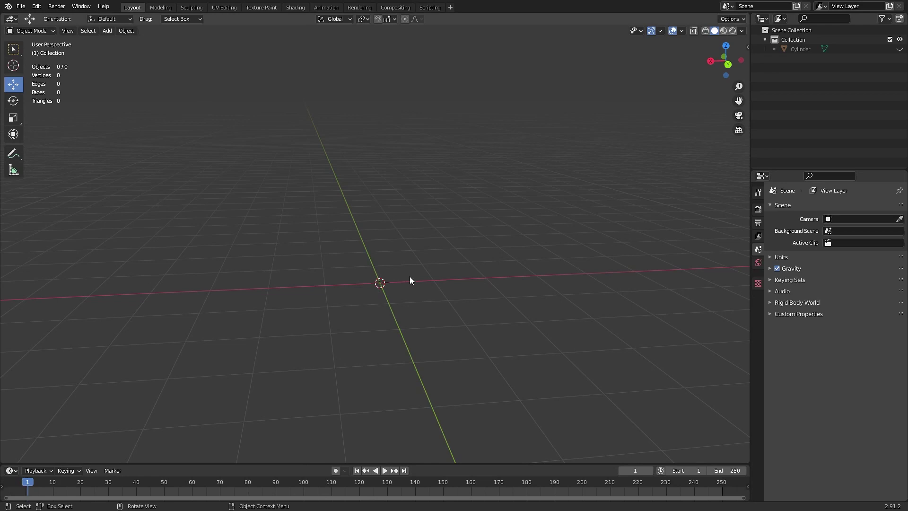
- Add a mesh cylinder with 10 vertices, 1 m radius and 2 m depth at the origin
key(shift+a)
mouse_move(410, 276)
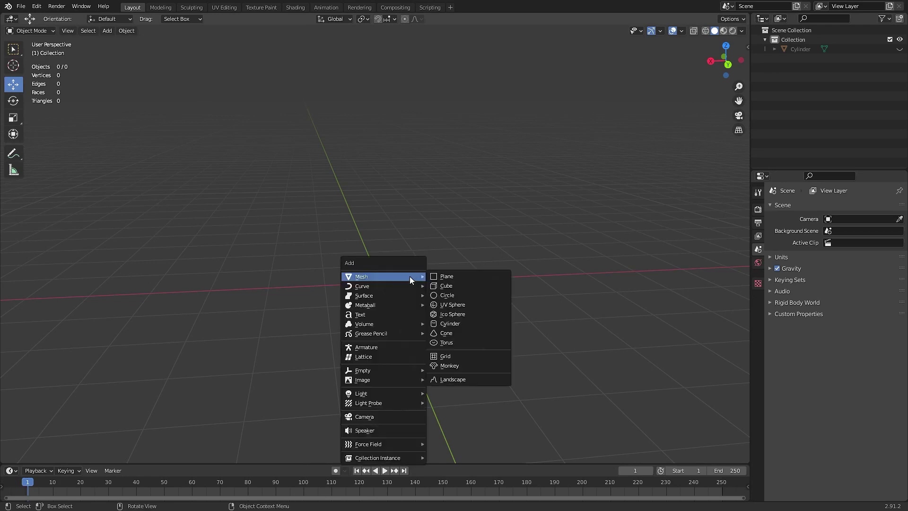
click(456, 323)
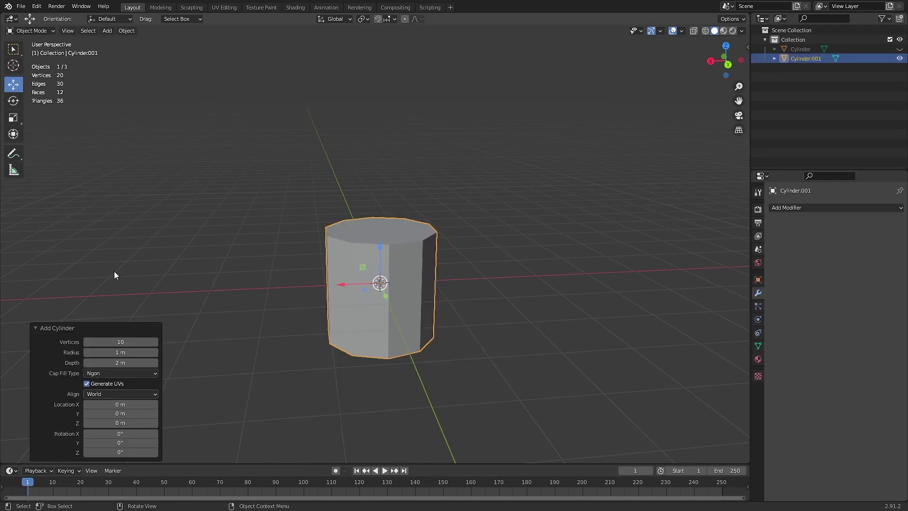
click(112, 342)
key(Return)
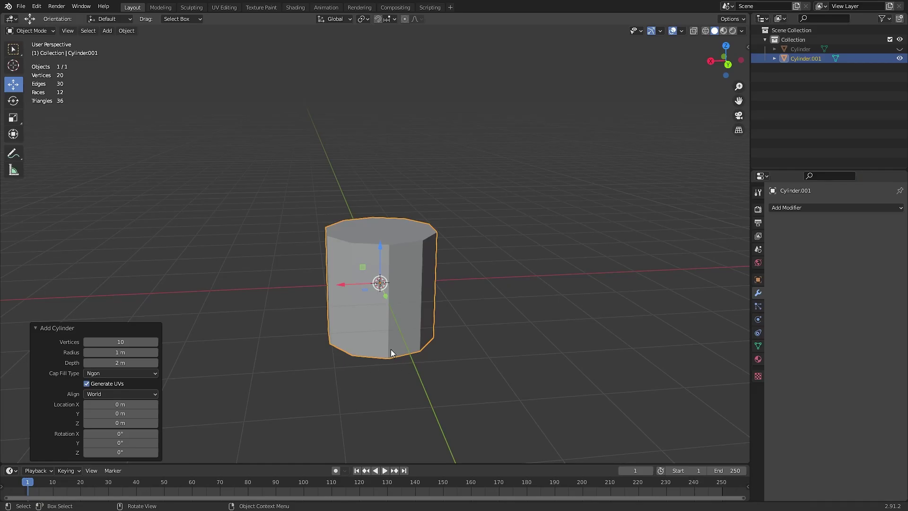
- Flatten the cylinder into a thin disc by raising its bottom face and lowering its top face along Z
key(Tab)
middle_drag(306, 275, 373, 325)
key(3)
click(385, 294)
drag(374, 311, 373, 254)
click(369, 247)
middle_drag(373, 253, 424, 315)
key(g)
key(z)
click(374, 217)
key(g)
key(z)
click(379, 234)
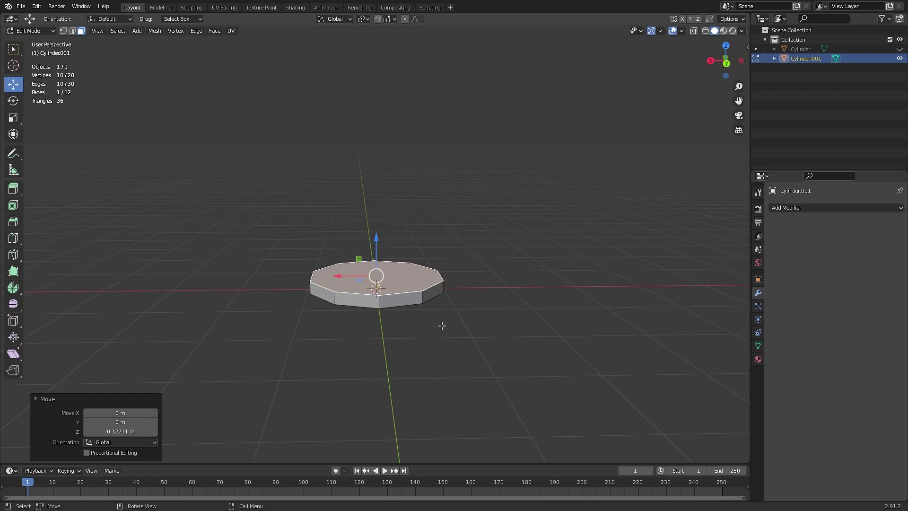
key(i)
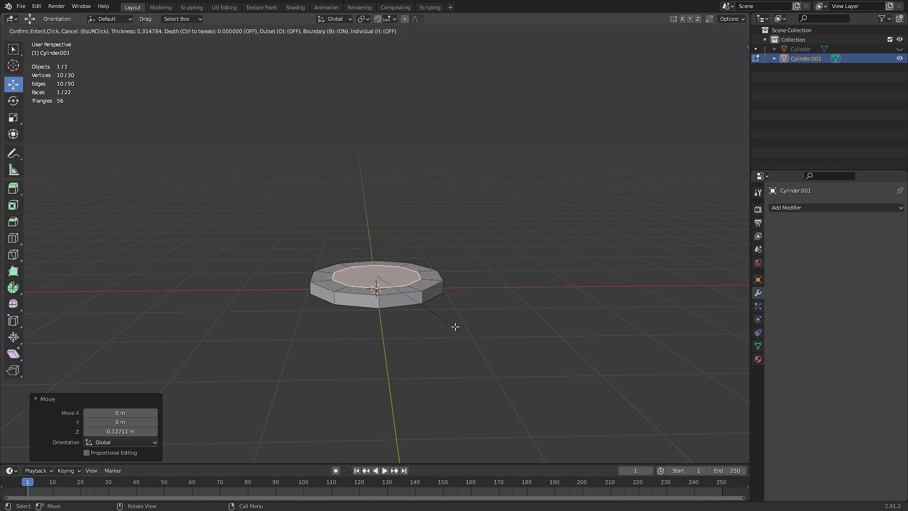
click(459, 327)
scroll(456, 322, down, 1)
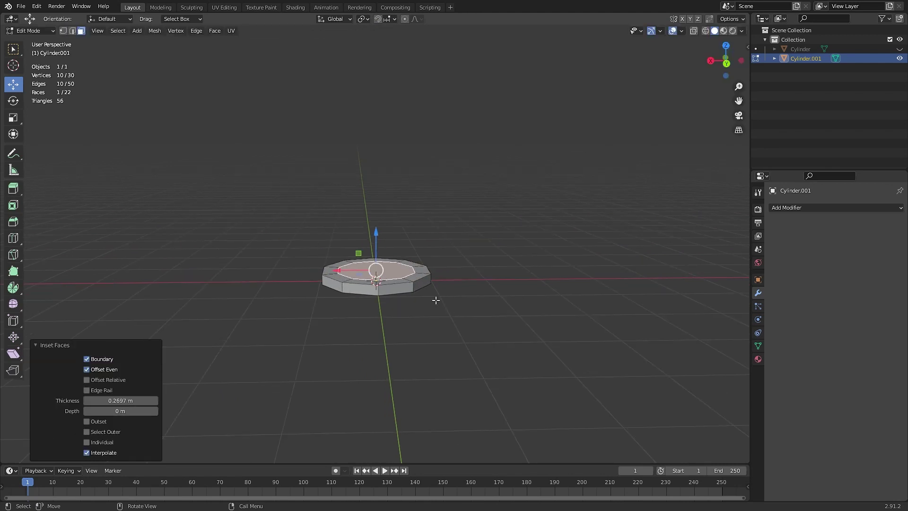
key(e)
click(429, 239)
key(ctrl+z)
key(ctrl+z)
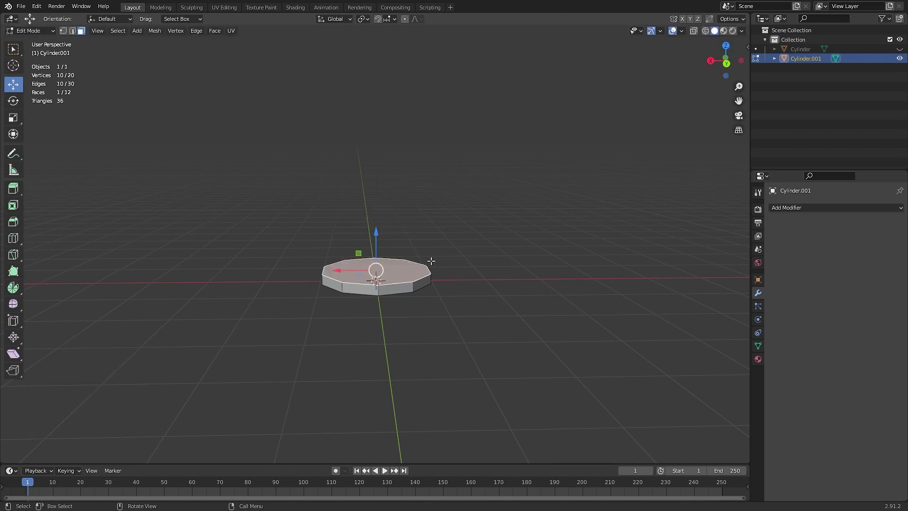
- Inset the disc's top face about 0.17 m and extrude it up about 1.41 m to form the hat's crown
key(i)
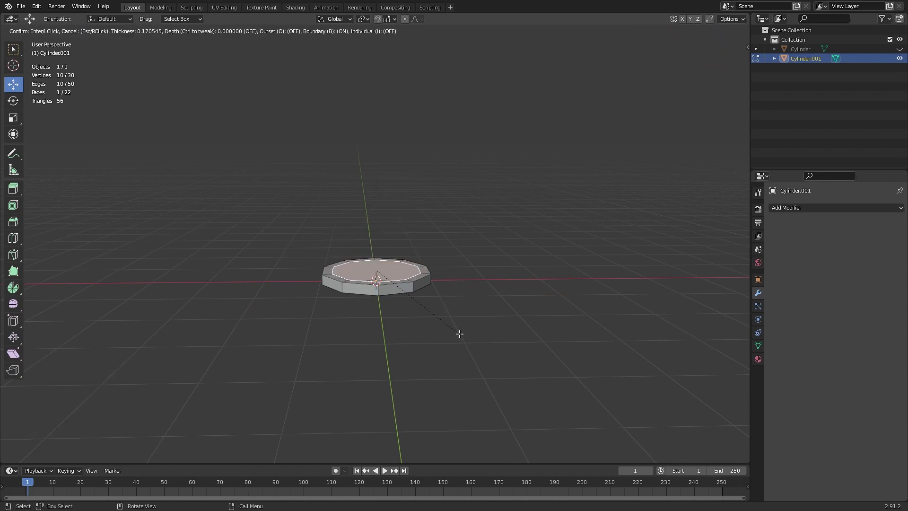
click(460, 334)
key(e)
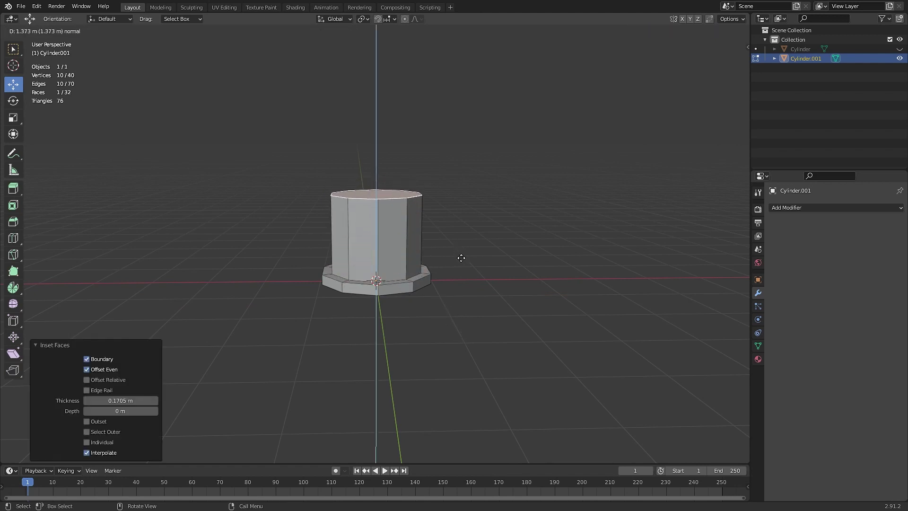
click(461, 255)
scroll(457, 265, up, 3)
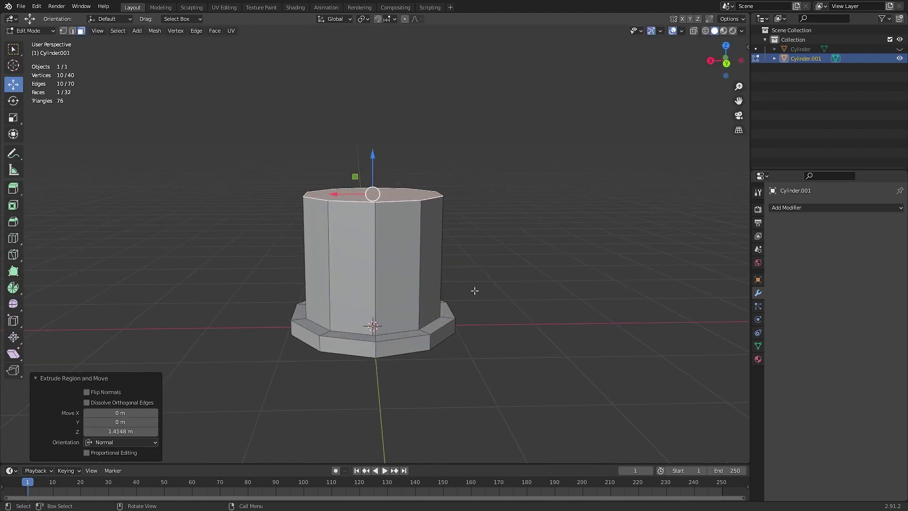
- Extrude the crown's top face up slightly, scale it to about 0.815 and lower it a little to bevel the rim
key(e)
click(468, 264)
key(s)
click(399, 176)
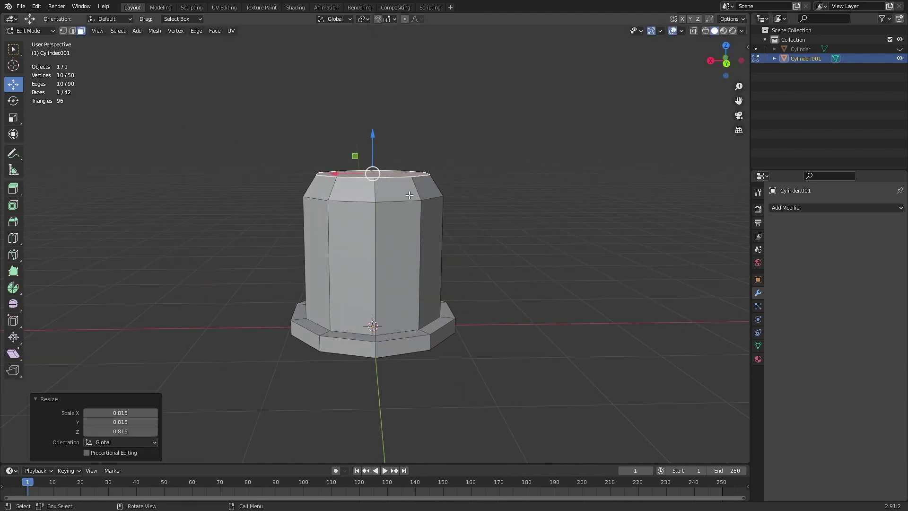
drag(376, 140, 375, 150)
key(Tab)
- Select the edge loop where the crown meets the brim and scale it inward to taper the crown
mouse_move(424, 229)
middle_down()
mouse_move(445, 226)
mouse_move(437, 227)
middle_up()
scroll(415, 319, up, 2)
key(Tab)
alt+click(349, 368)
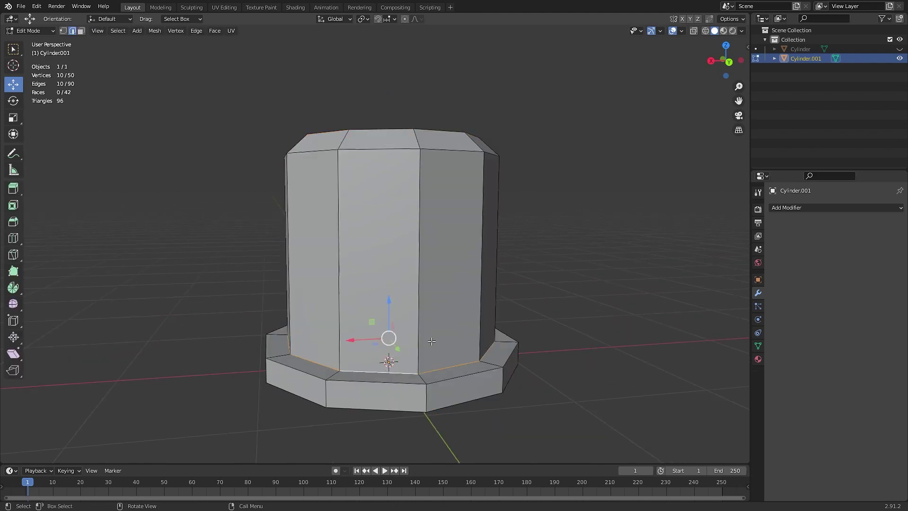
middle_drag(354, 378, 334, 375)
middle_drag(447, 347, 366, 414)
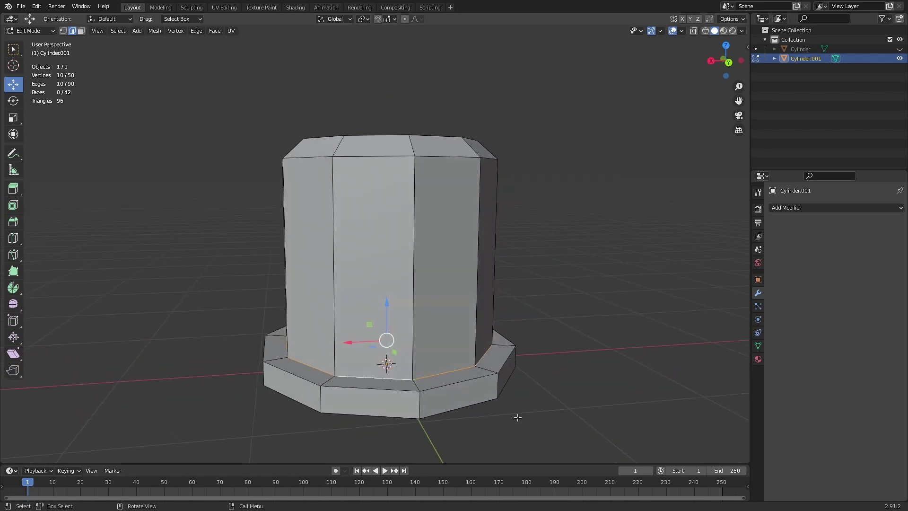
key(s)
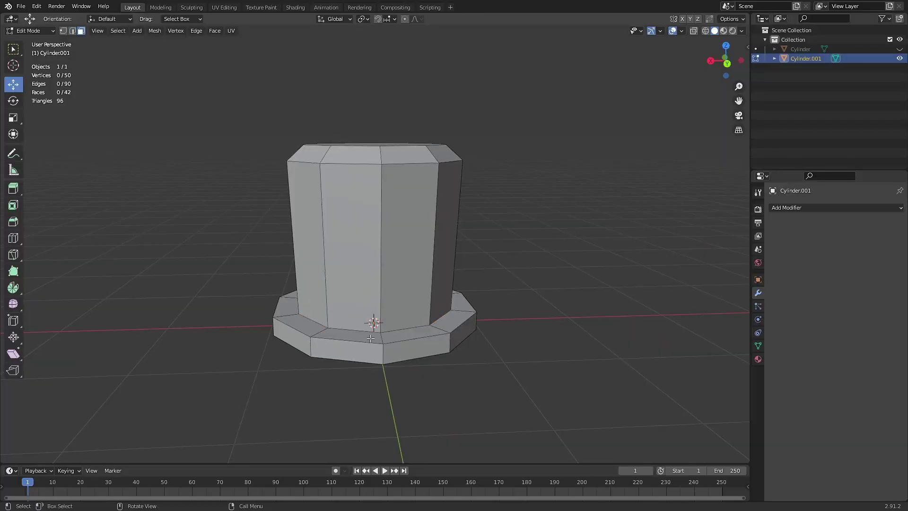
- Select the ring of faces on top of the brim and scale it inward so the brim's sides slope
alt+click(382, 339)
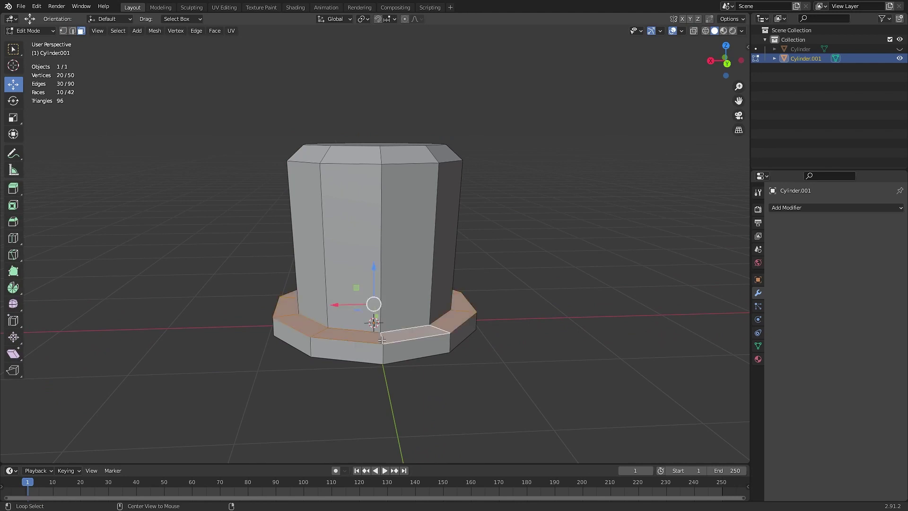
key(s)
click(451, 358)
key(Tab)
scroll(374, 330, up, 3)
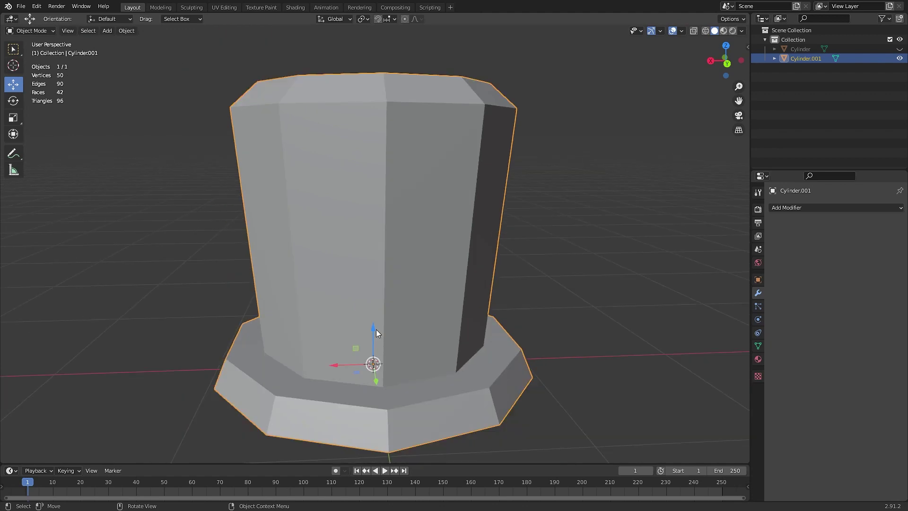
scroll(410, 330, down, 4)
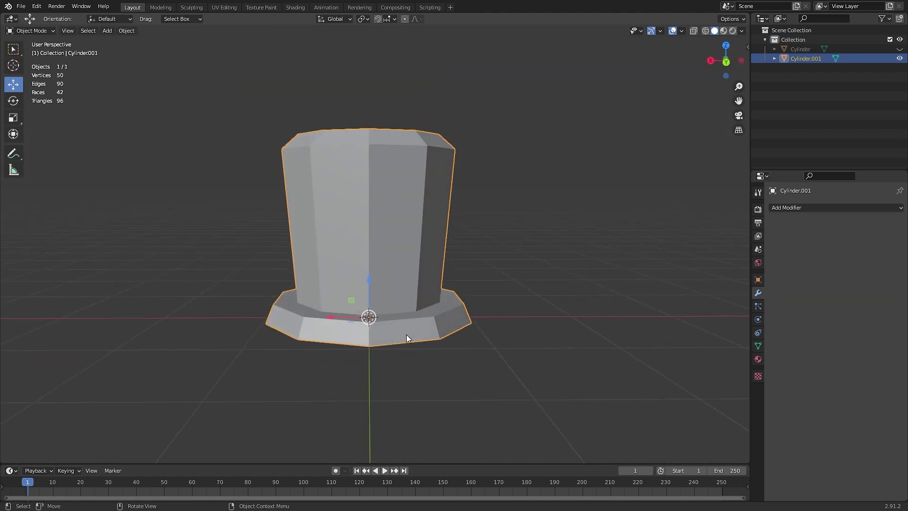
- Add a Subdivision Surface modifier to the hat with the viewport level set to 2
click(798, 208)
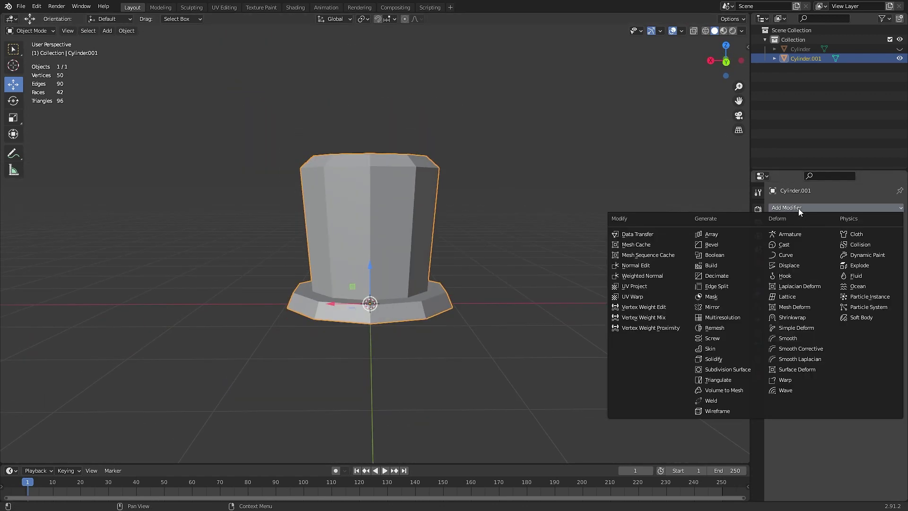
click(733, 368)
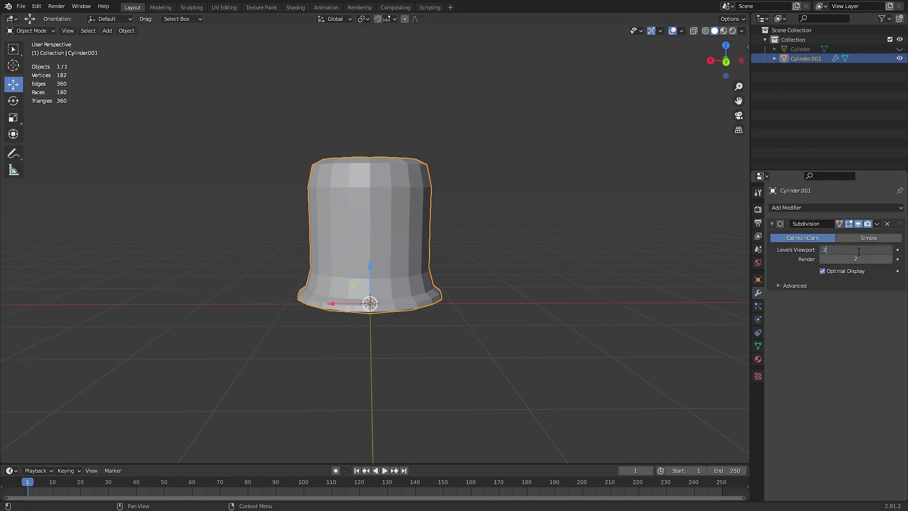
key(Return)
- Inset the hat's bottom face by about 0.047 m to sharpen the brim's underside
key(Tab)
scroll(402, 338, up, 3)
middle_drag(392, 300, 396, 265)
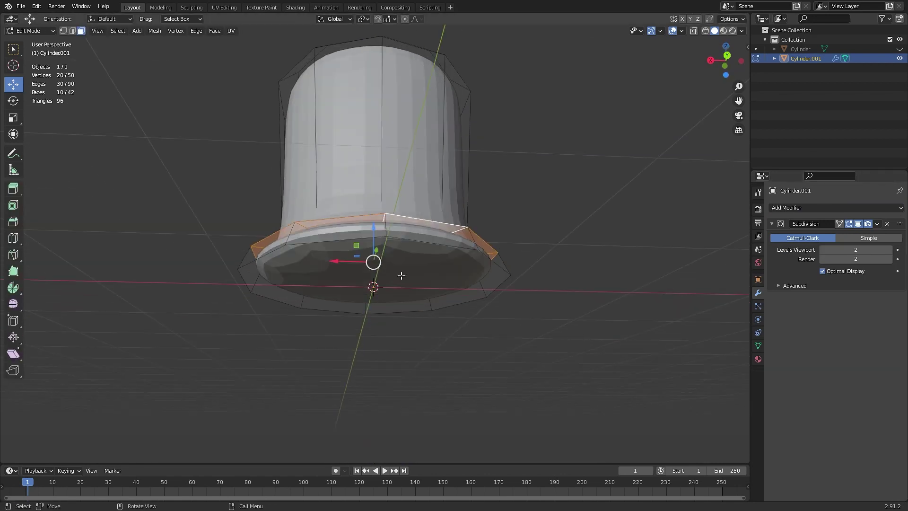
click(389, 312)
key(e)
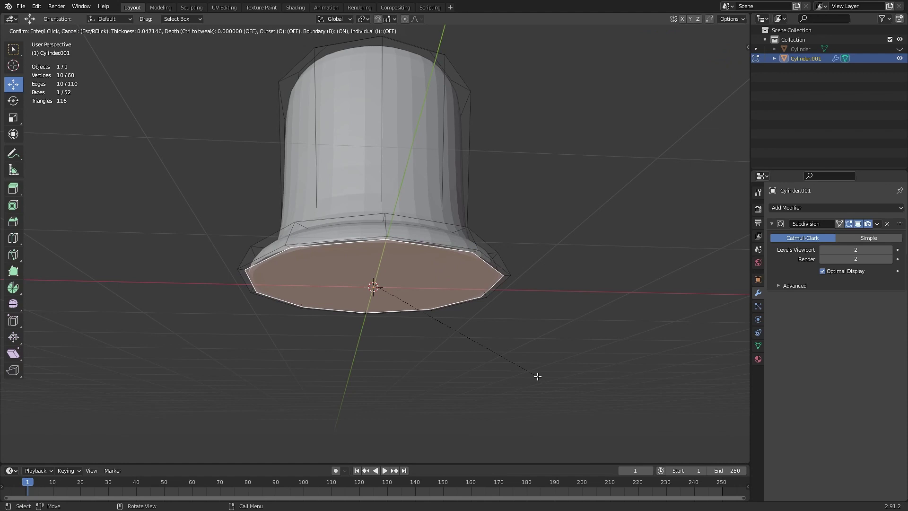
click(538, 377)
middle_drag(537, 377, 409, 333)
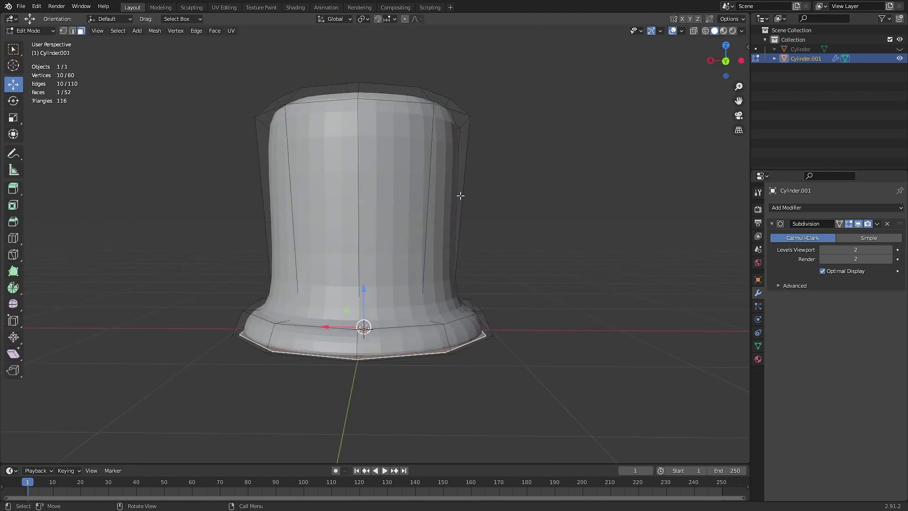
- Add a horizontal loop cut around the crown and slide it down close to the brim
key(ctrl+r)
click(474, 191)
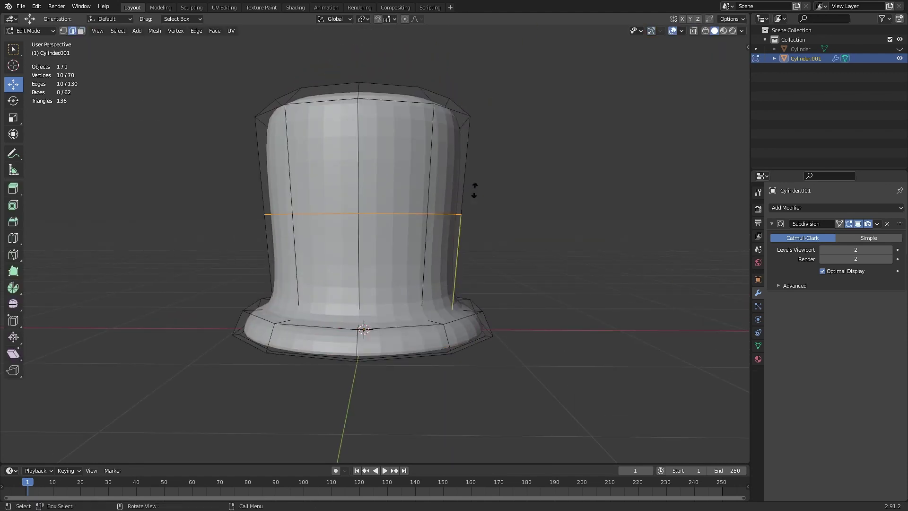
click(471, 283)
key(Tab)
middle_drag(473, 283, 354, 310)
- Raise the brim's outer upper edge loop slightly along Z so the brim curls up around the crown
key(Tab)
alt+click(294, 335)
drag(363, 281, 362, 264)
key(Tab)
middle_drag(422, 308, 488, 277)
scroll(293, 324, down, 5)
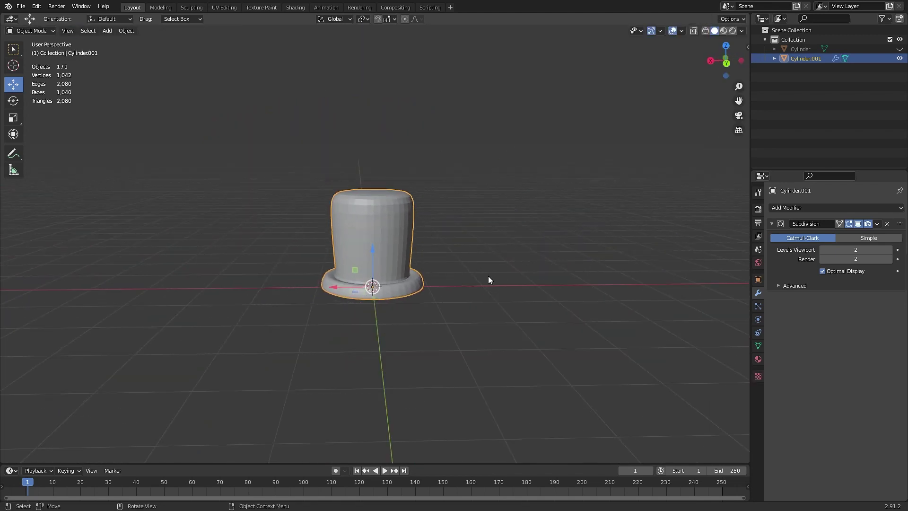
- Show the hidden reference hat, compare its shape with the new hat, and hide the reference again
click(899, 49)
middle_drag(544, 245, 192, 353)
middle_drag(363, 275, 306, 270)
shift+middle_drag(536, 261, 458, 261)
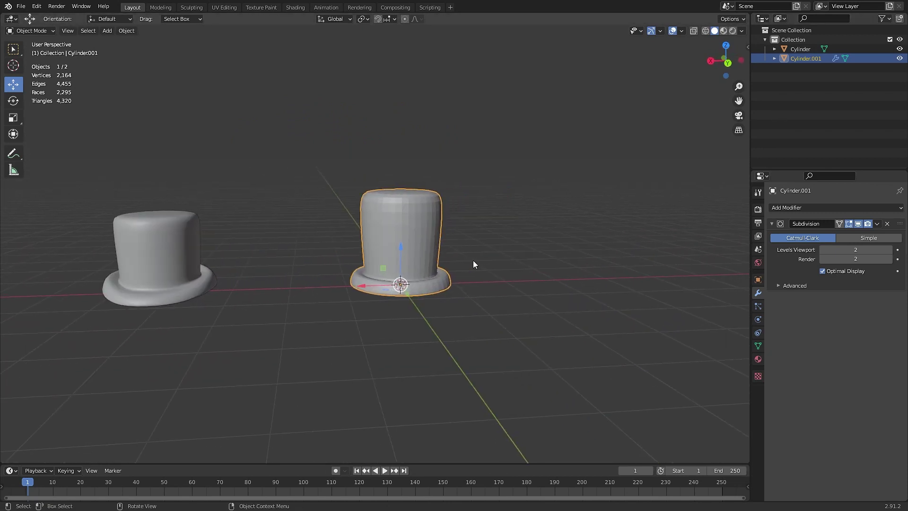
scroll(457, 261, up, 4)
scroll(138, 239, down, 2)
click(138, 240)
key(h)
click(407, 242)
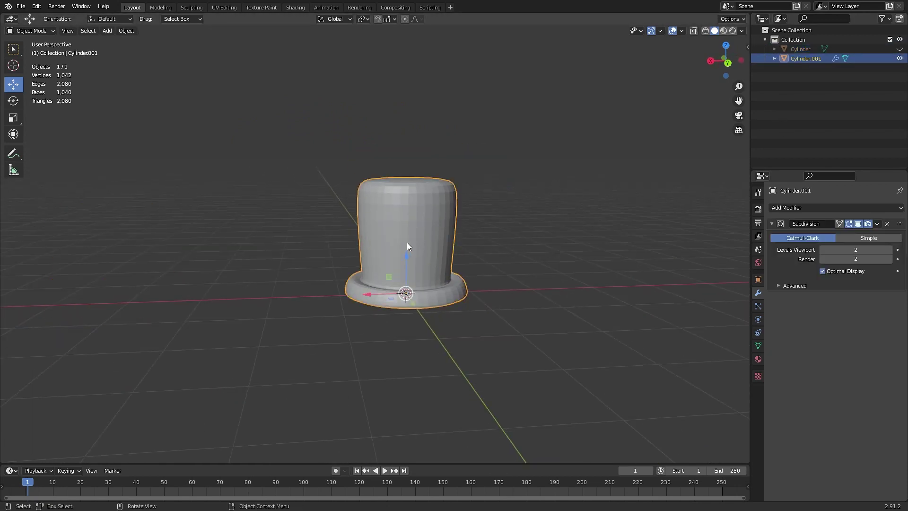
scroll(417, 242, up, 4)
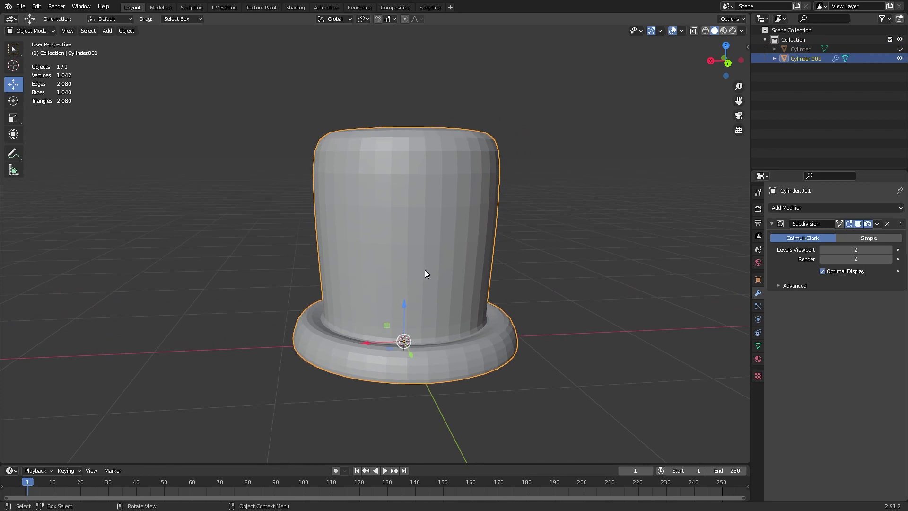
- Select the bevelled rim and cap at the top of the crown and lower them slightly to shorten the hat
key(Tab)
middle_drag(425, 273, 401, 244)
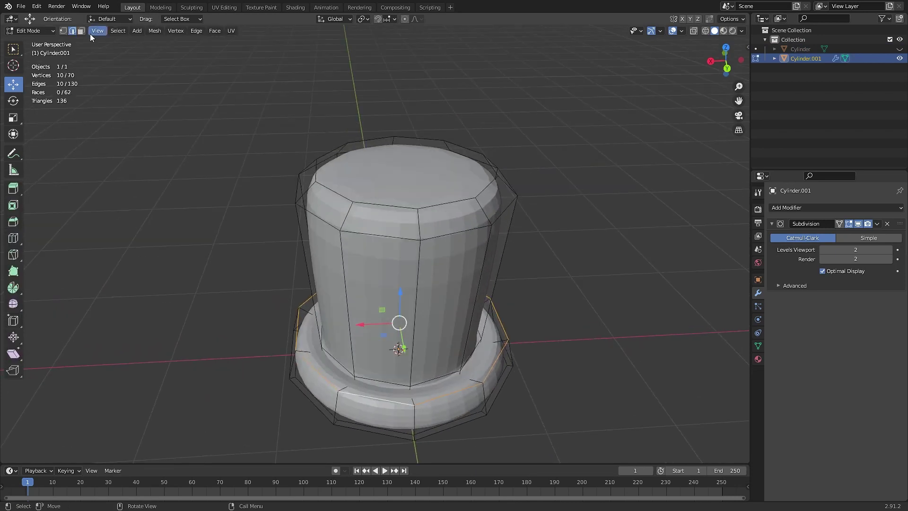
alt+click(353, 221)
shift+click(371, 184)
middle_drag(371, 183, 377, 145)
drag(410, 105, 413, 145)
key(Tab)
key(ctrl+z)
key(ctrl+z)
drag(412, 103, 416, 130)
key(Tab)
- Apply smooth shading to the hat
middle_drag(440, 183, 427, 190)
scroll(427, 190, down, 2)
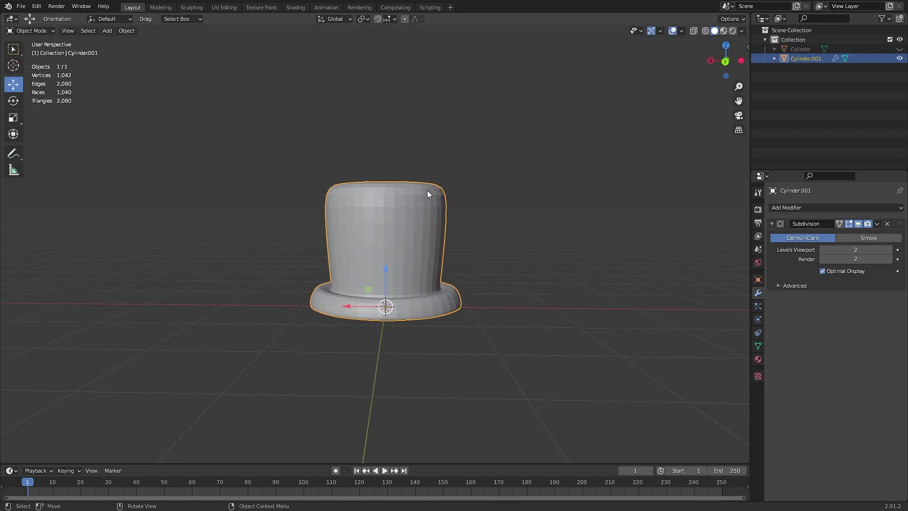
right_click(388, 216)
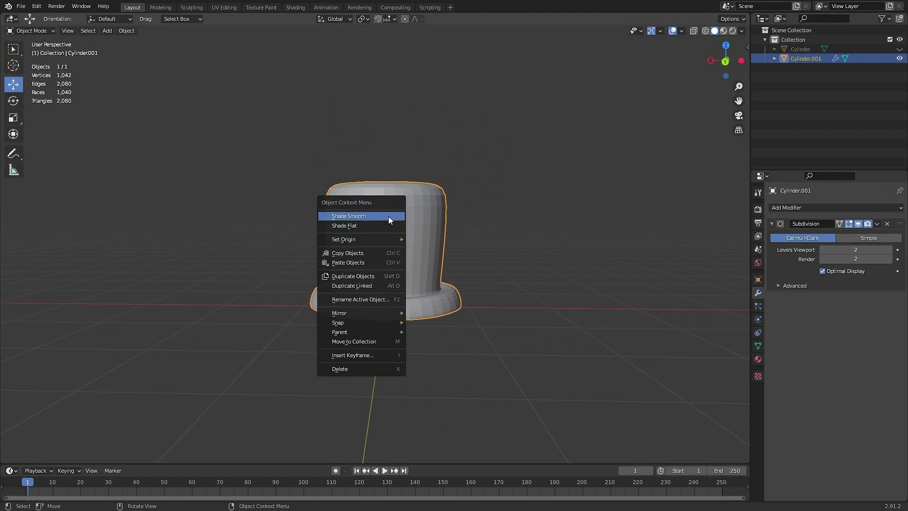
click(387, 215)
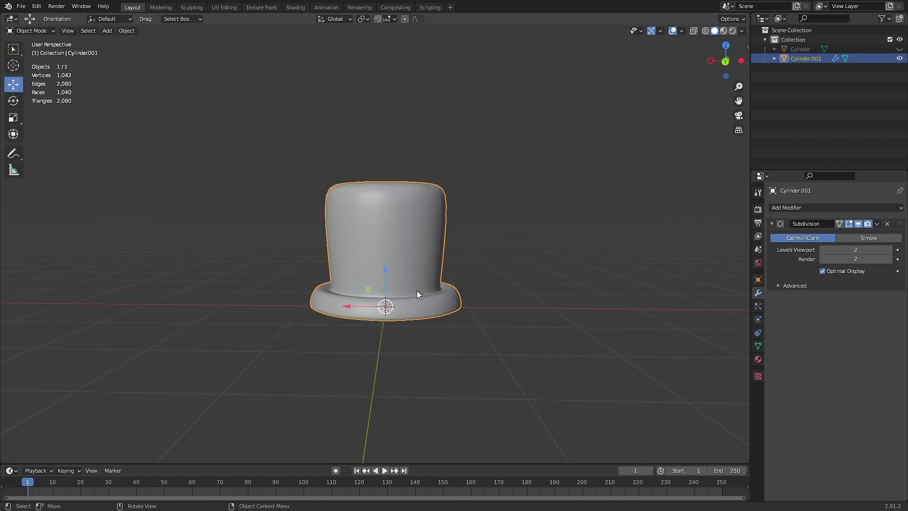
middle_drag(416, 294, 431, 315)
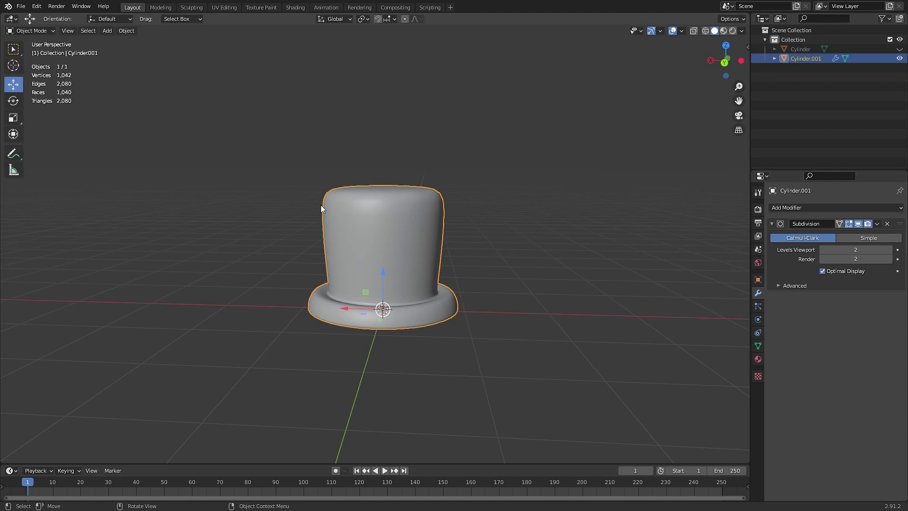
- Select the outer upper brim edges on two opposite sides and raise them along Z to curl the brim
middle_drag(474, 293, 407, 303)
scroll(435, 306, up, 3)
key(Tab)
click(72, 30)
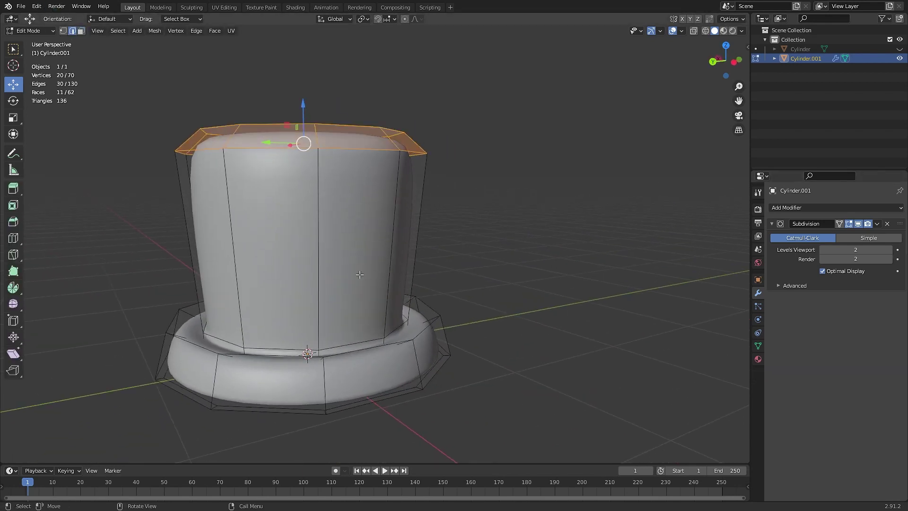
click(364, 352)
middle_drag(364, 353, 413, 255)
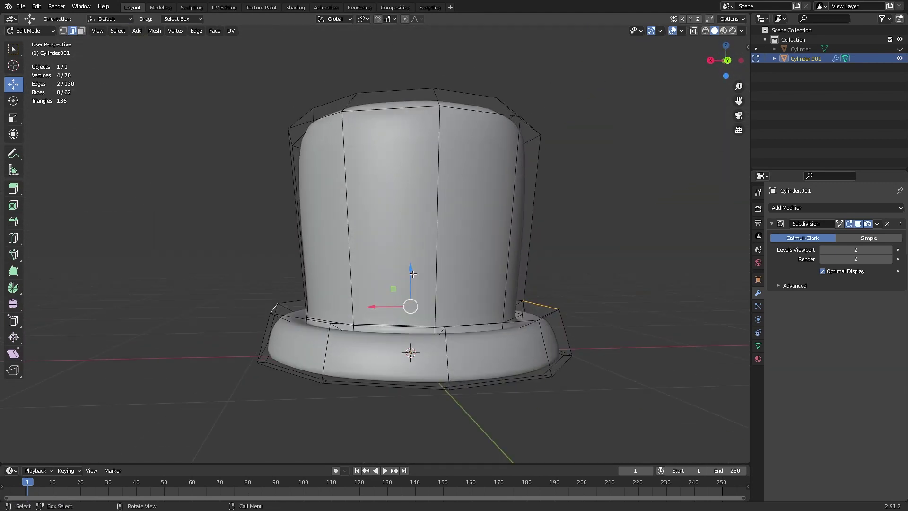
key(g)
key(z)
click(405, 220)
key(Tab)
middle_drag(405, 221, 466, 293)
scroll(260, 270, down, 2)
- Select the two adjoining upper brim edges on one side of the hat and raise them along Z
key(Tab)
scroll(346, 308, up, 2)
shift+click(379, 317)
key(Tab)
key(Tab)
key(Tab)
key(Tab)
key(g)
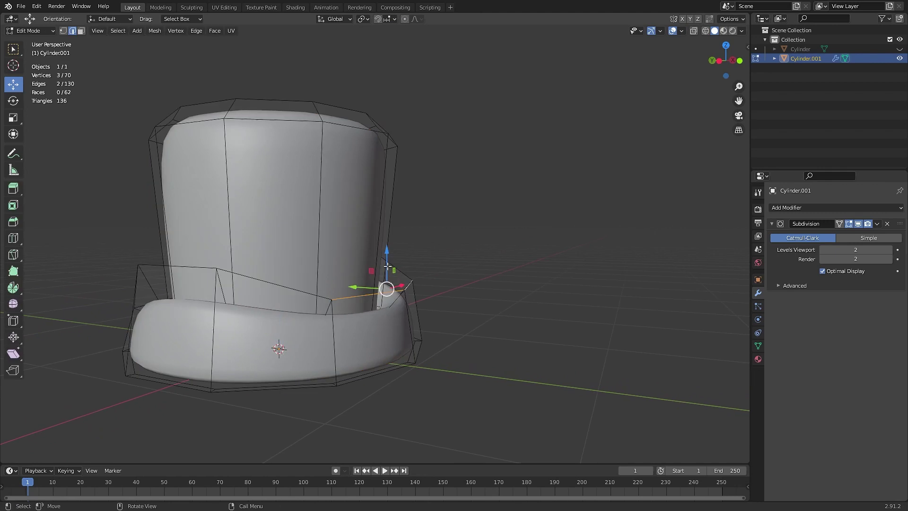
key(z)
click(379, 181)
- Lower the raised brim edges along Z to soften the curl and check the hat's shape from several sides
key(Tab)
middle_drag(379, 189, 426, 268)
key(Tab)
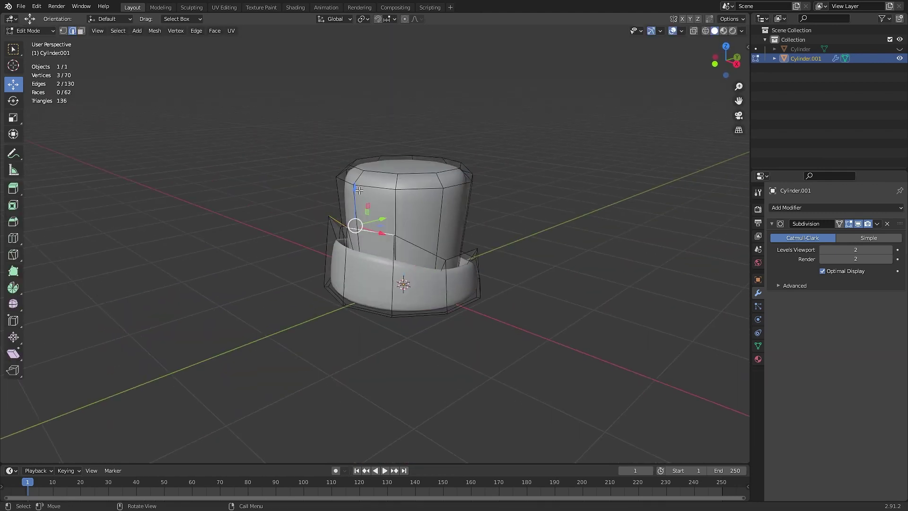
drag(356, 188, 361, 237)
key(Tab)
scroll(378, 258, up, 1)
middle_drag(386, 266, 402, 311)
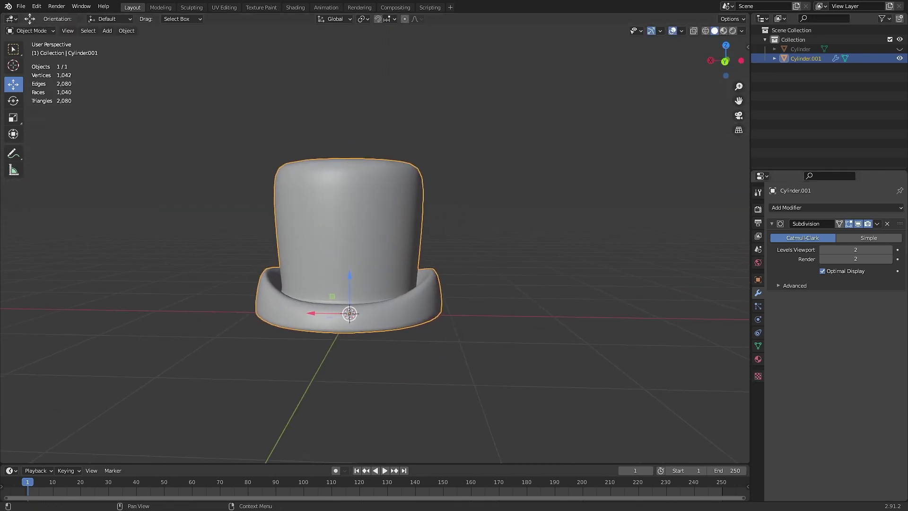
scroll(374, 246, up, 1)
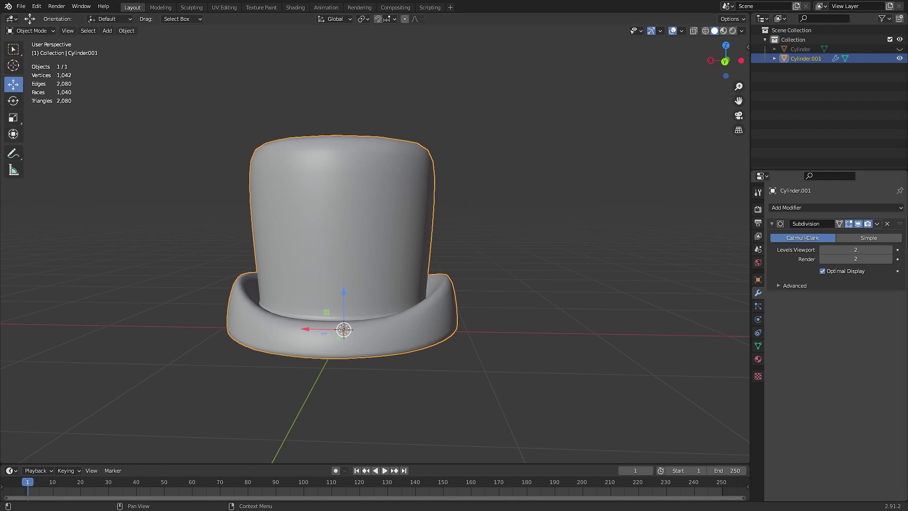
scroll(372, 372, down, 1)
middle_drag(401, 359, 435, 356)
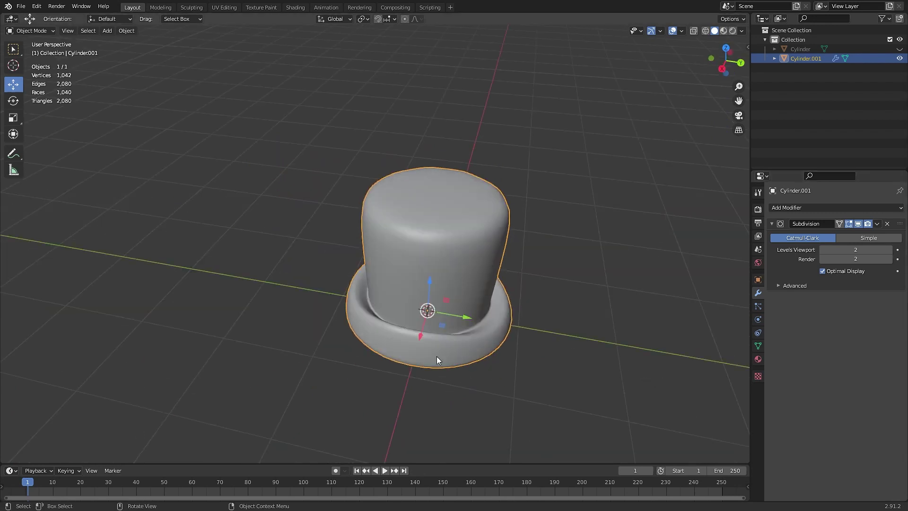
middle_drag(436, 356, 411, 296)
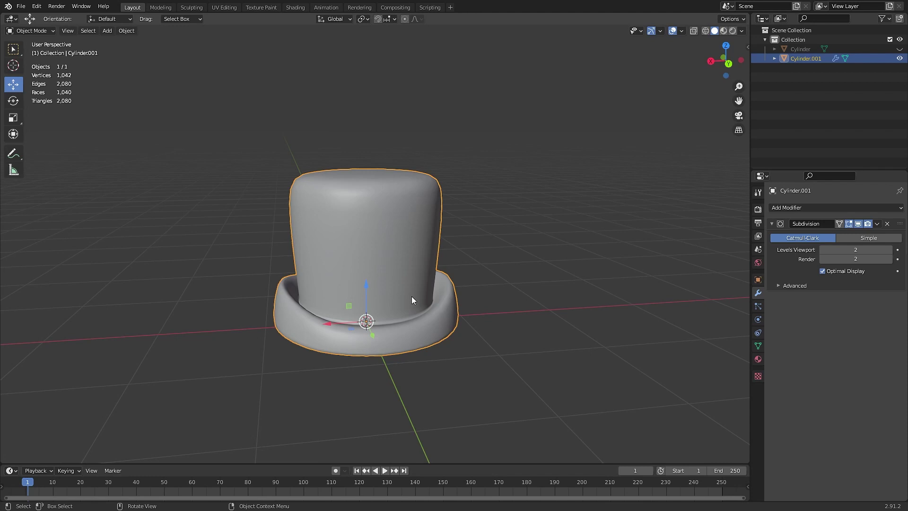
- Apply the Subdivision modifier to the hat and check the resulting mesh
click(878, 224)
click(865, 235)
key(Tab)
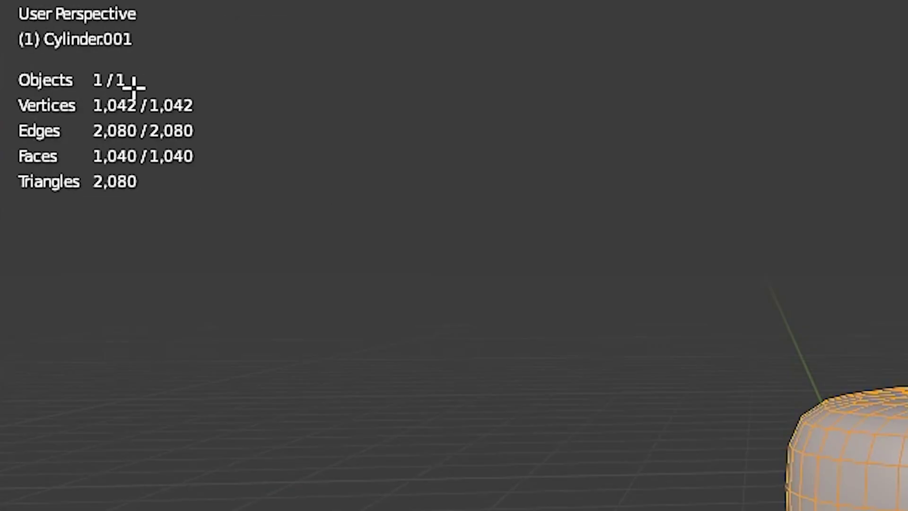
key(Tab)
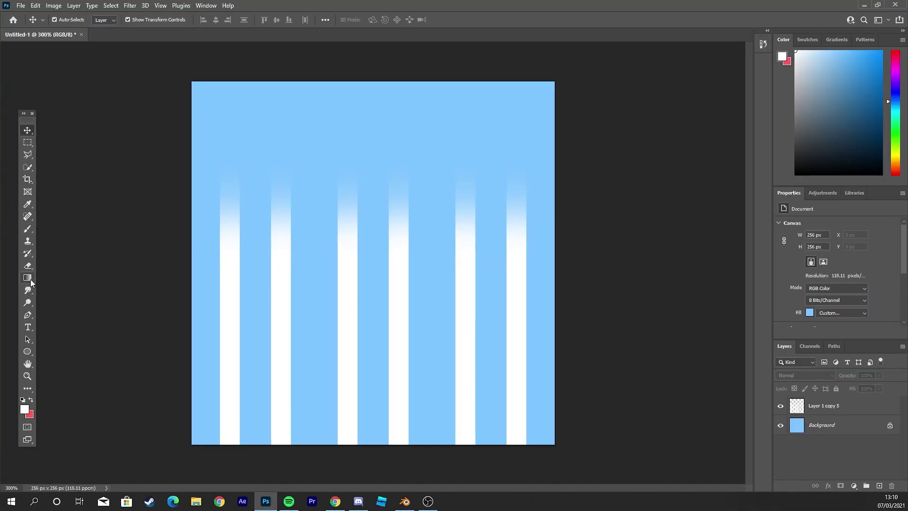
- Switch to Photoshop and paint a soft white dot in the upper-right area of the striped blue texture
key(b)
mouse_move(288, 166)
alt+right_down()
mouse_move(255, 152)
mouse_move(227, 115)
alt+right_up()
click(234, 124)
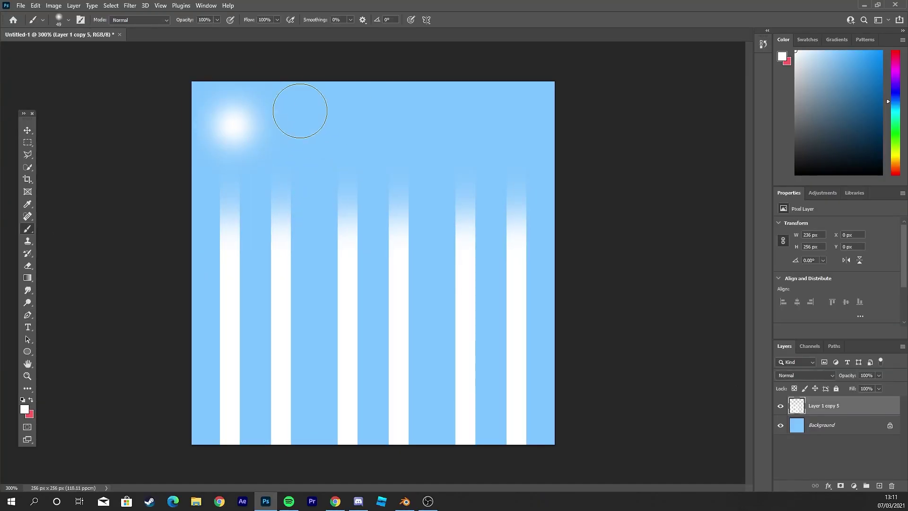
key(ctrl+z)
click(467, 113)
- Save the striped texture as Texutelol.png
click(20, 6)
click(71, 120)
text(Mesh1)
click(183, 215)
click(183, 331)
click(373, 289)
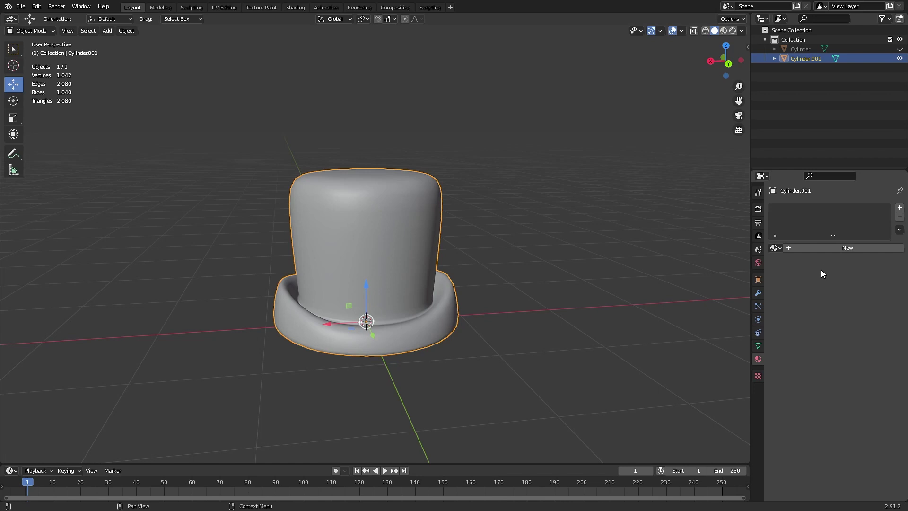
- Switch to Blender, give the hat a new material with Texutelol.png as its base color image, and preview the material
click(816, 248)
click(823, 345)
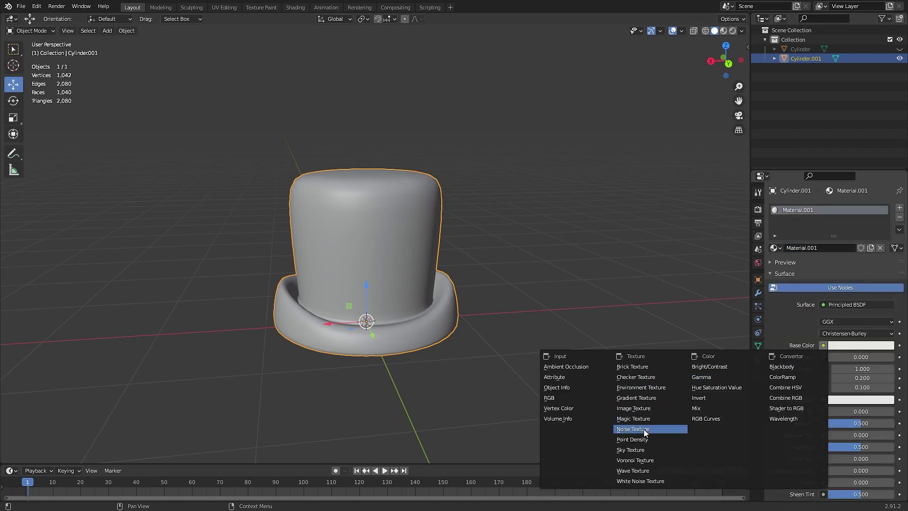
click(636, 408)
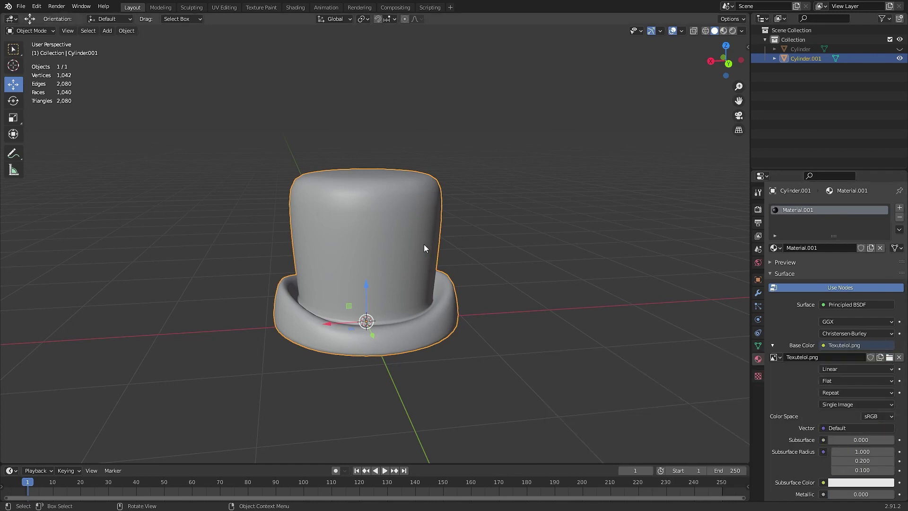
click(722, 31)
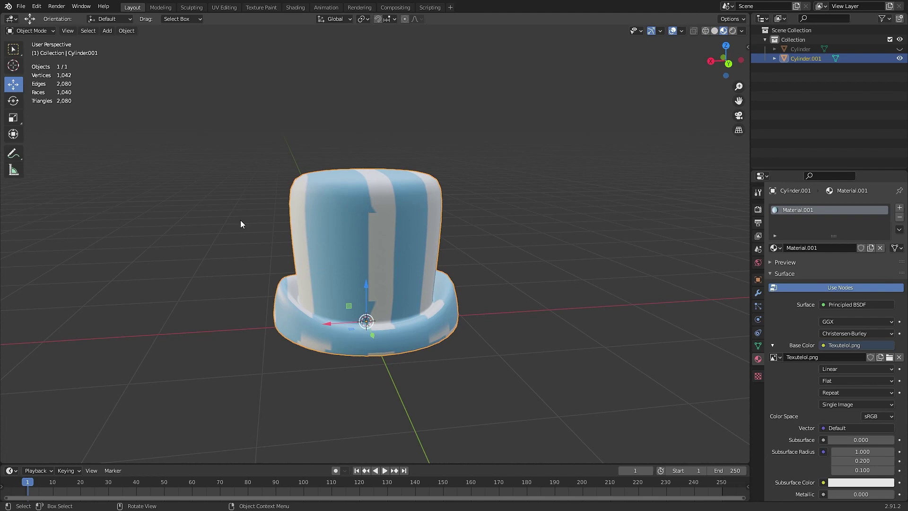
middle_drag(175, 262, 251, 278)
- In the UV Editing workspace, shrink all of the hat's UVs and move them onto the plain blue area above the stripes
click(224, 8)
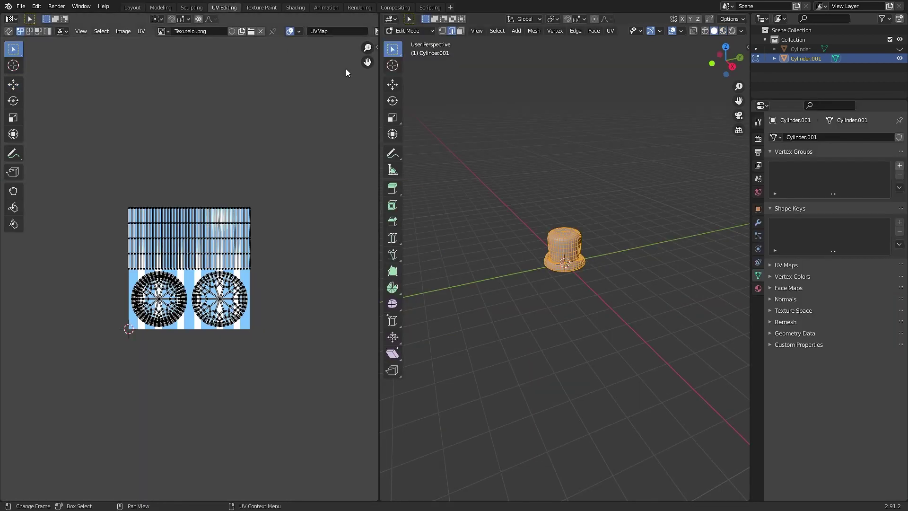
scroll(538, 247, up, 5)
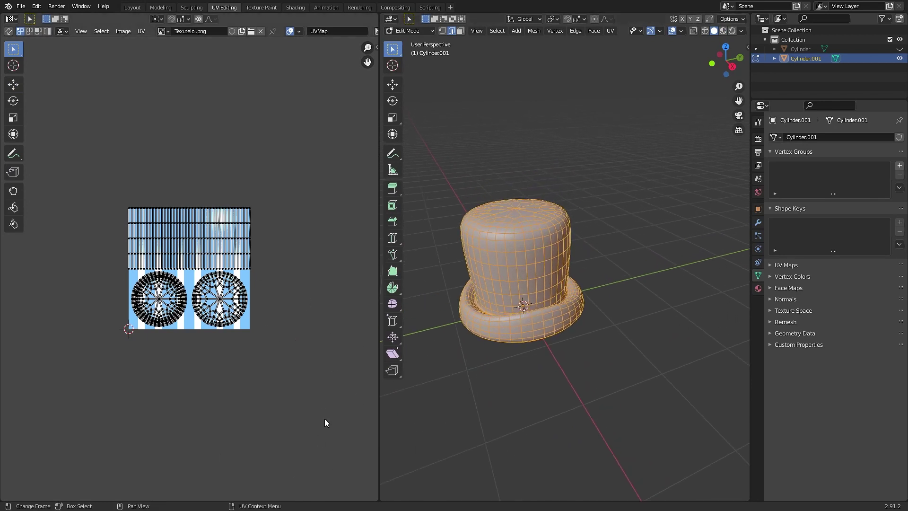
key(a)
key(s)
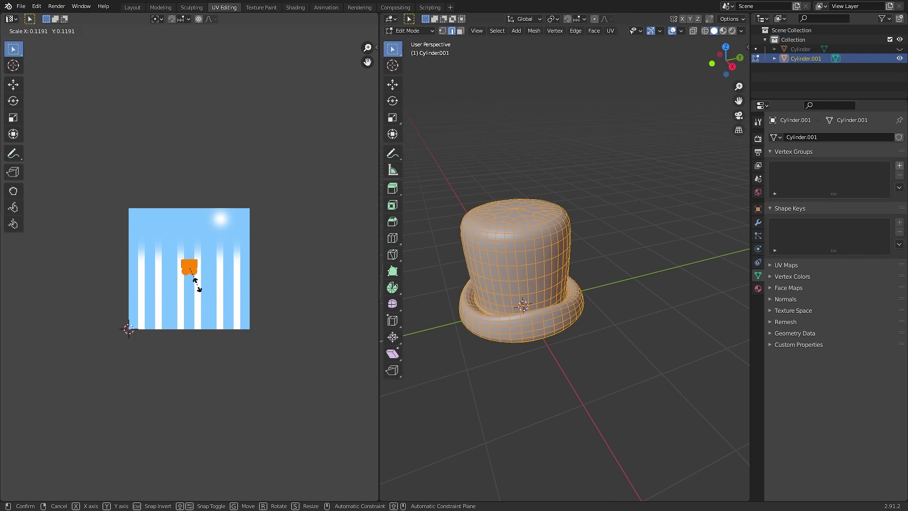
click(182, 273)
click(13, 85)
scroll(197, 310, up, 5)
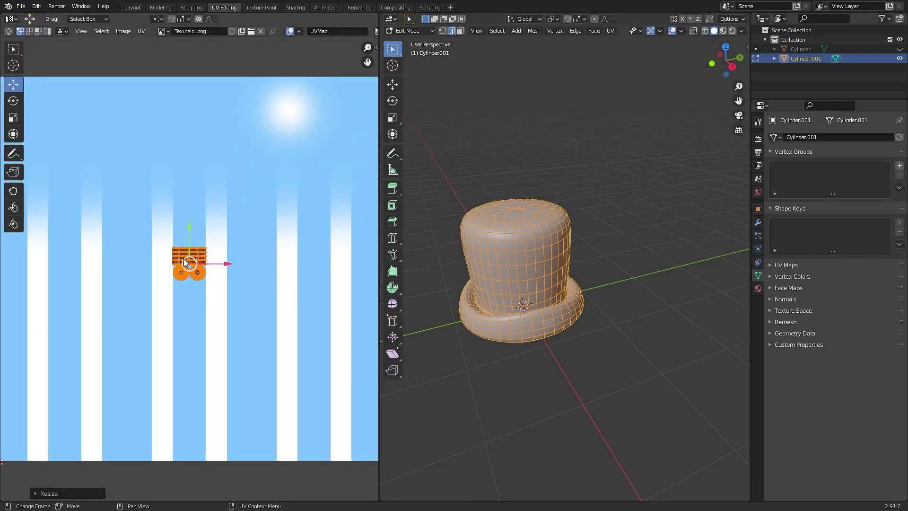
drag(184, 256, 150, 100)
- Preview the hat's material in the 3D view and inspect the colouring from several angles
click(723, 31)
key(Tab)
middle_drag(489, 282, 523, 282)
scroll(525, 283, up, 2)
middle_drag(568, 309, 607, 289)
key(Tab)
scroll(578, 275, up, 4)
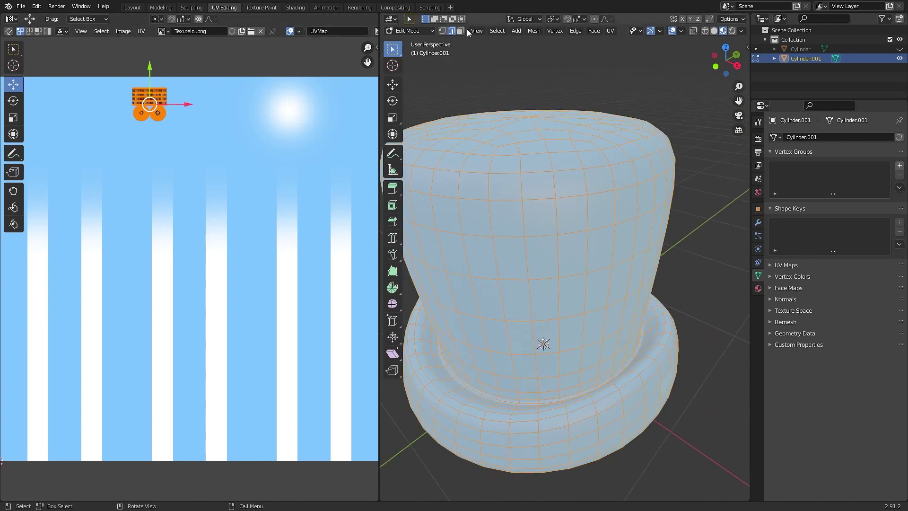
- Use face selection to pick faces on the hat, and scale and reposition their UVs on the texture
click(460, 31)
drag(471, 139, 604, 216)
scroll(227, 198, down, 2)
key(g)
key(s)
key(g)
click(261, 203)
- Select vertical columns of faces running from the crown down over the brim and unwrap them
scroll(484, 268, down, 4)
middle_drag(484, 267, 525, 242)
ctrl+click(521, 288)
middle_drag(521, 288, 513, 326)
ctrl+shift+click(531, 265)
key(u)
- Move and rotate the unwrapped face column's UV island over the second white stripe and check the result on the hat
key(g)
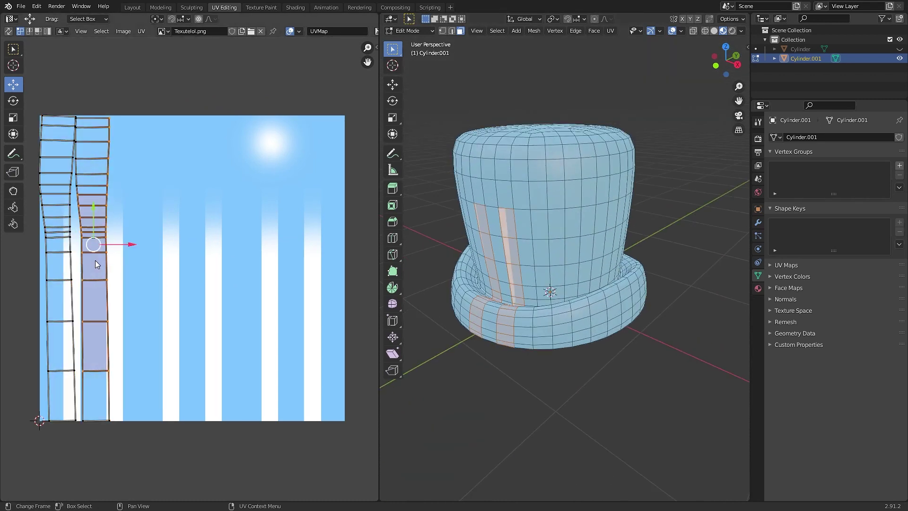
key(g)
click(114, 260)
key(r)
click(237, 301)
key(Tab)
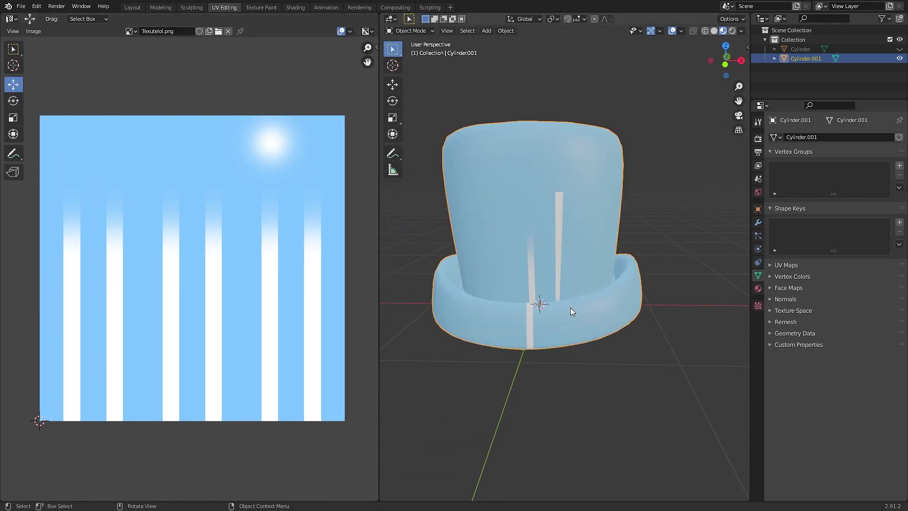
middle_drag(571, 307, 543, 214)
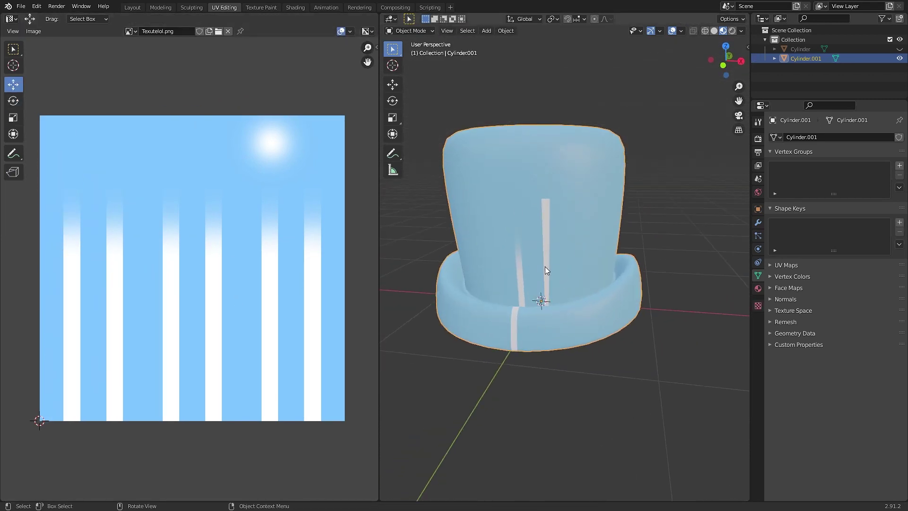
- Box-select the faces on one half of the hat in the top view with X-ray enabled
key(Tab)
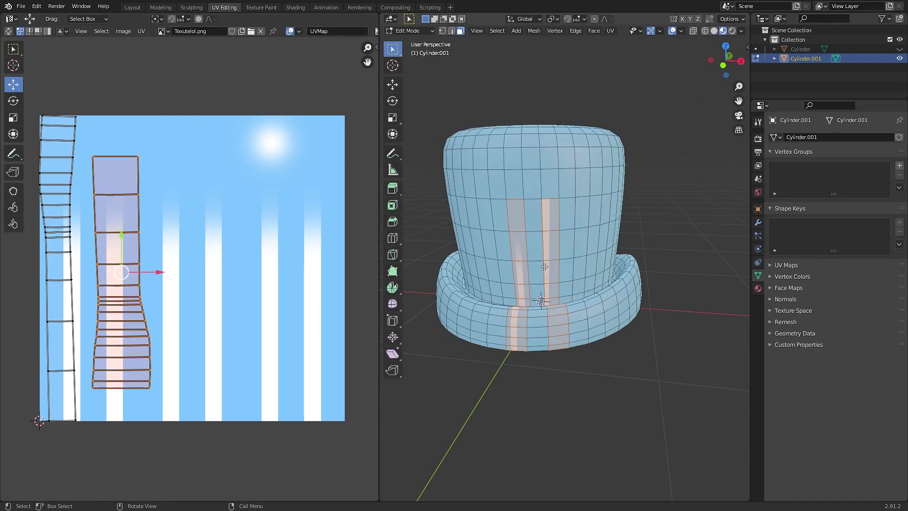
key(KP_7)
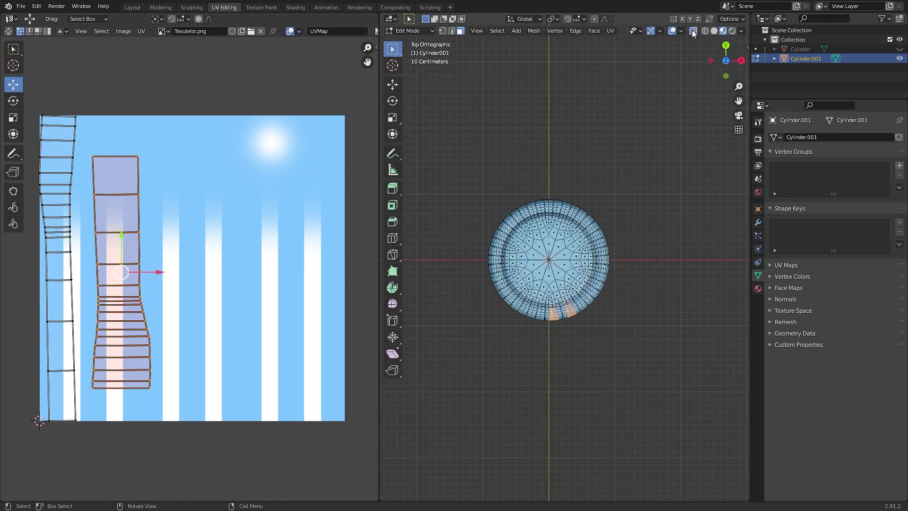
scroll(454, 95, up, 4)
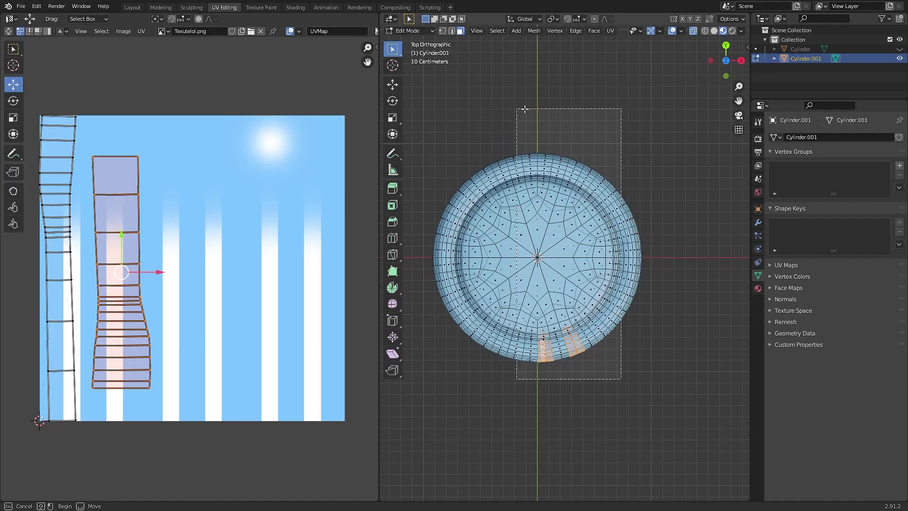
drag(80, 172, 174, 354)
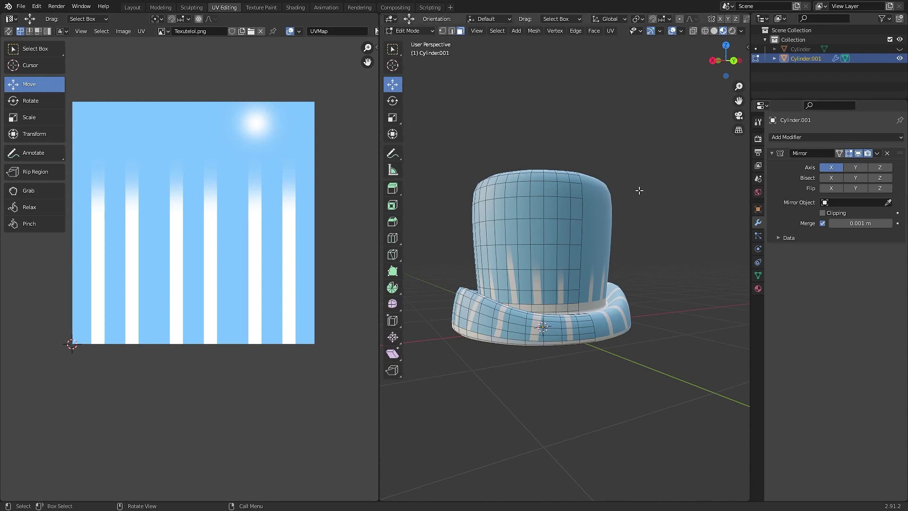
- Return the textured hat to Object Mode in the Layout workspace and centre it in the view
key(Tab)
click(133, 8)
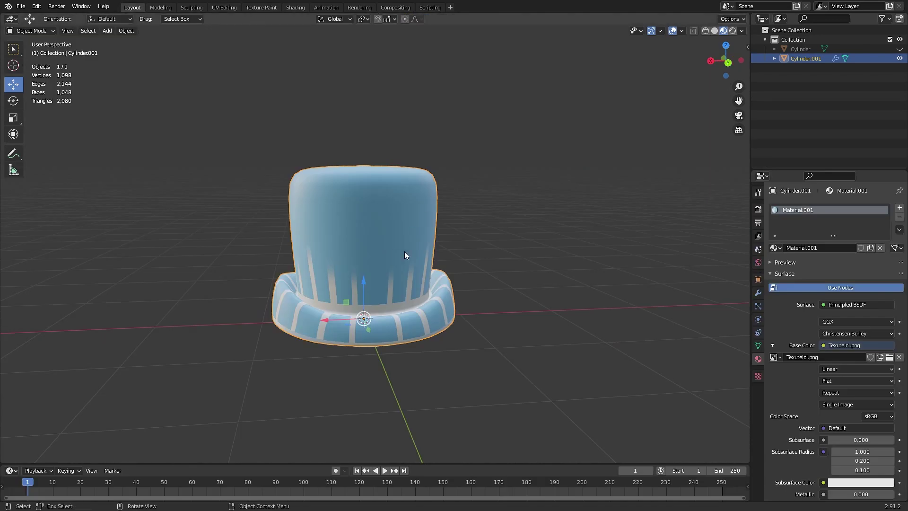
shift+middle_drag(405, 255, 444, 278)
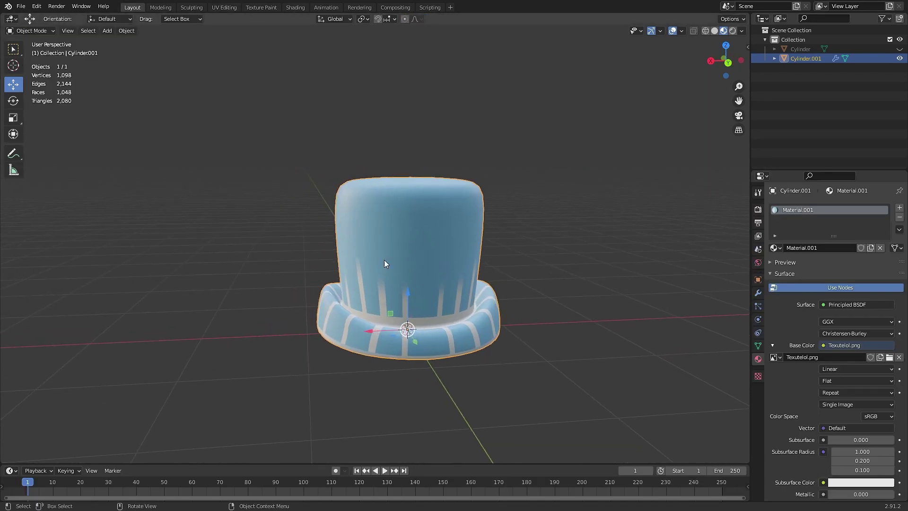
- Export the hat as Tophat.fbx to the Documents folder, limited to Selected Objects
click(19, 6)
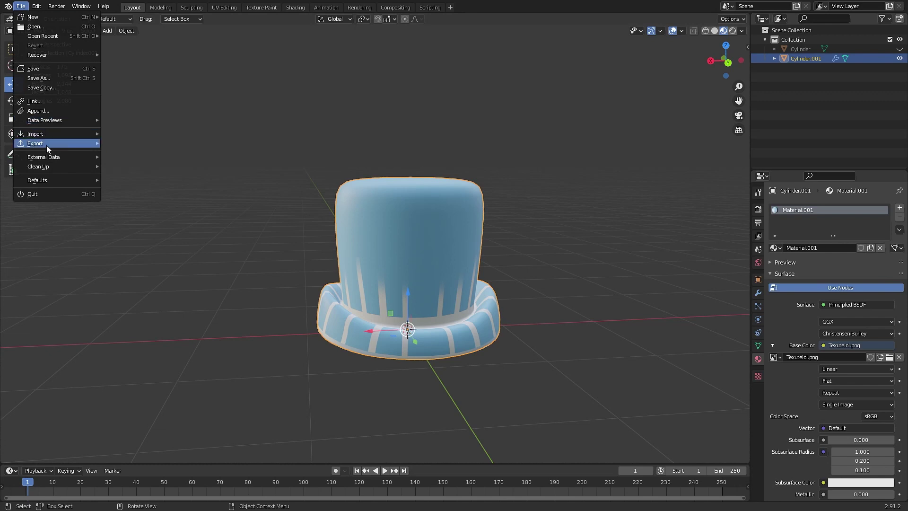
mouse_move(47, 146)
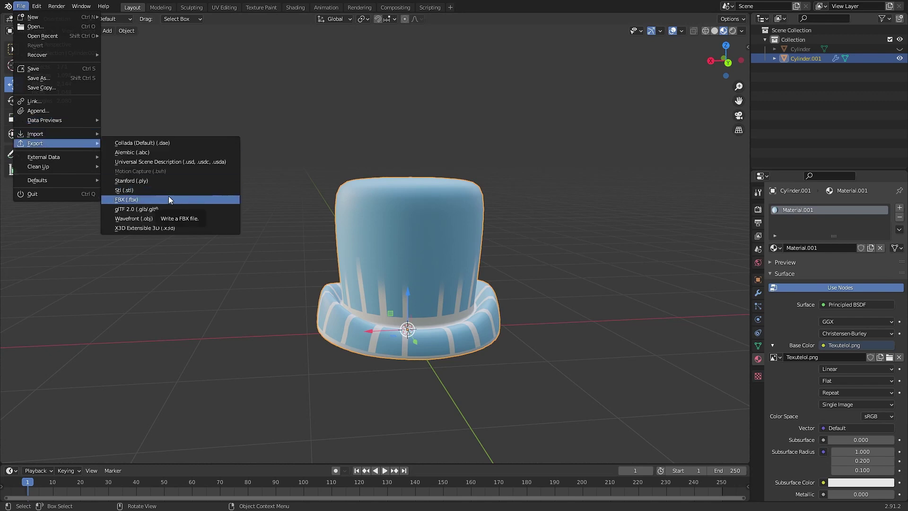
key(Escape)
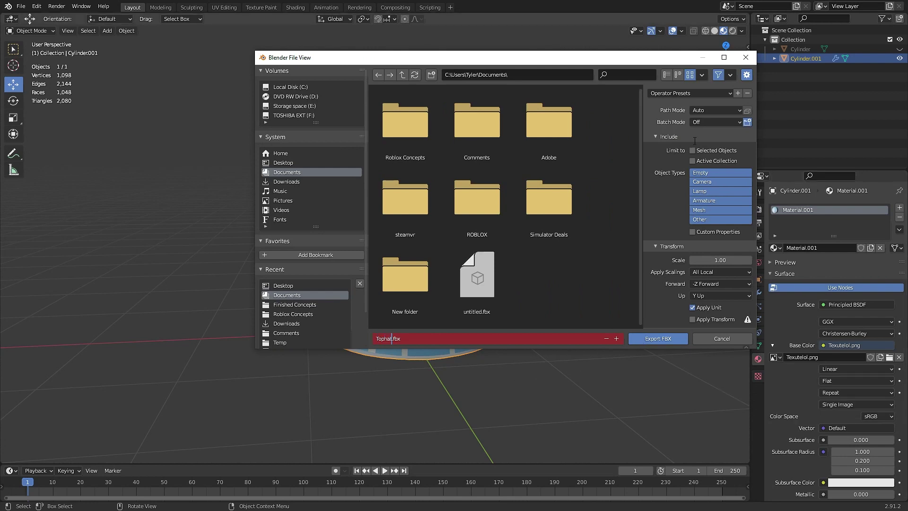
click(694, 142)
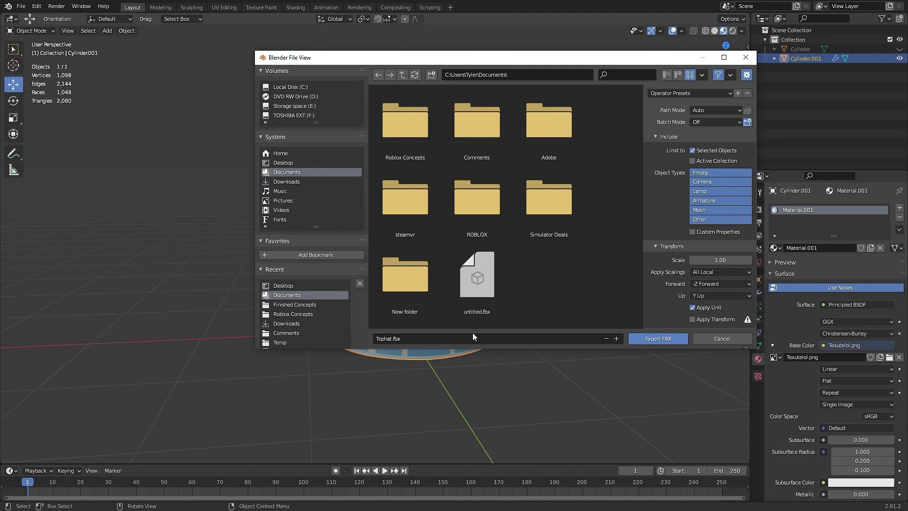
click(657, 339)
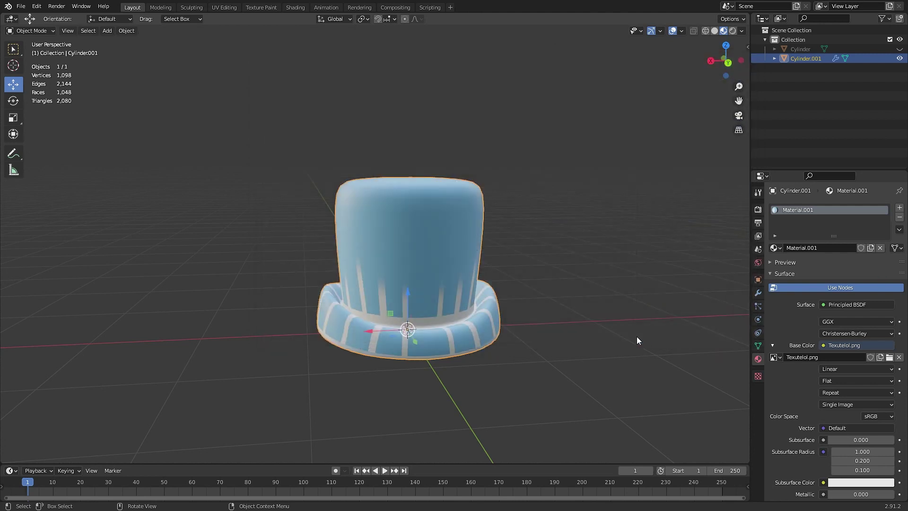
scroll(448, 372, up, 1)
scroll(450, 373, up, 1)
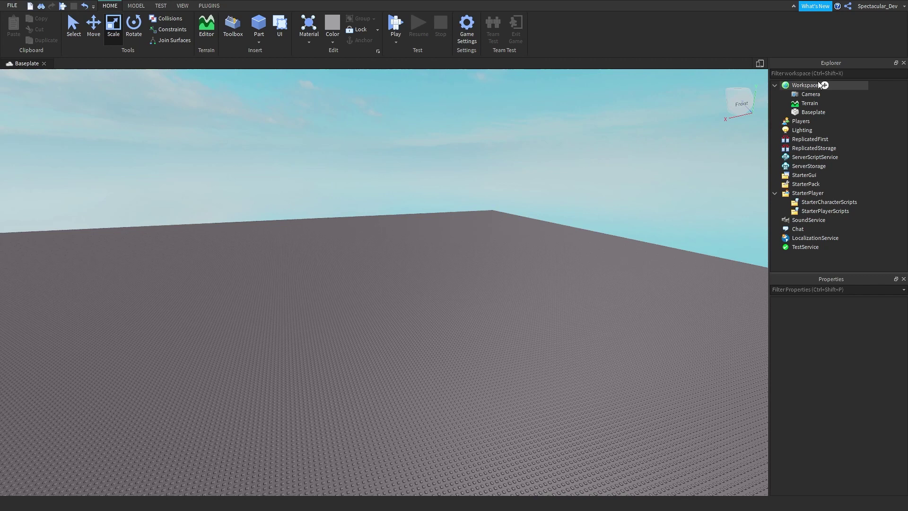
- Switch to Roblox Studio and insert a MeshPart into the Workspace
click(824, 86)
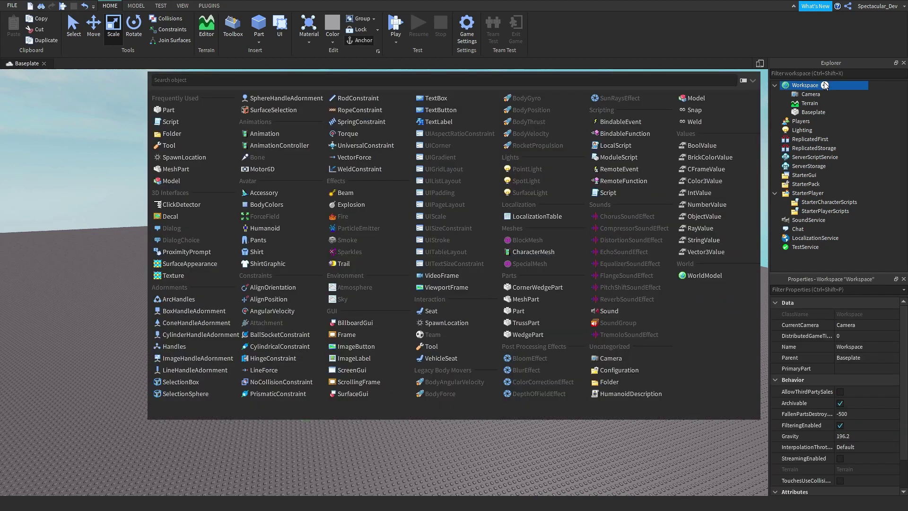
text(mesh)
key(Return)
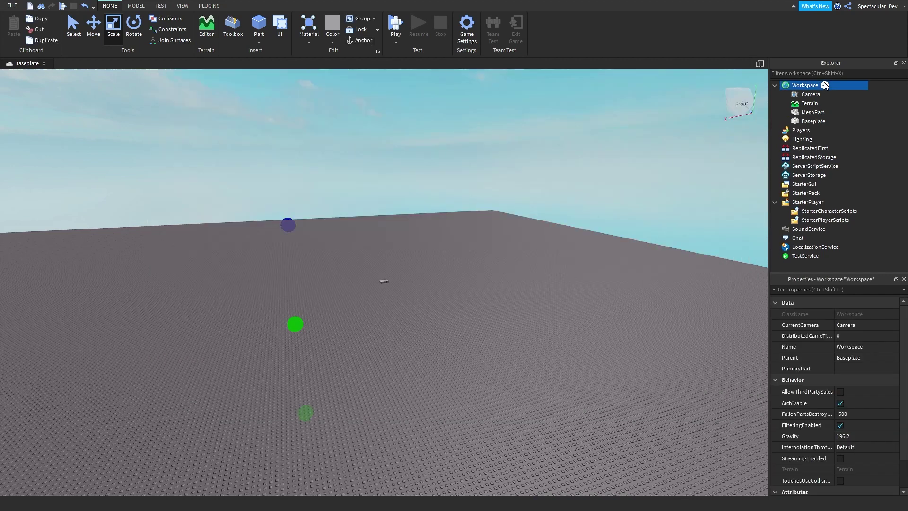
- Load Tophat.fbx from the Documents folder as the MeshPart's mesh, keeping its original size without resizing
scroll(338, 289, up, 3)
click(433, 278)
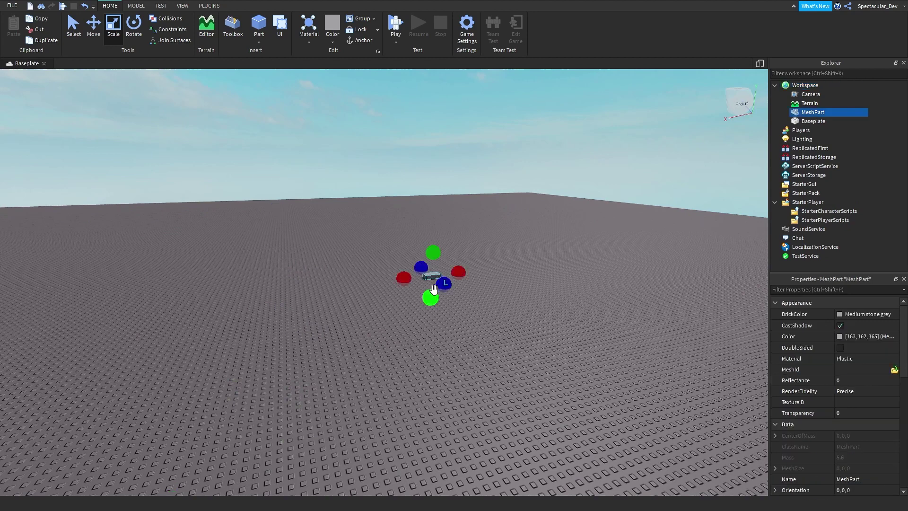
right_drag(434, 290, 432, 279)
key(w)
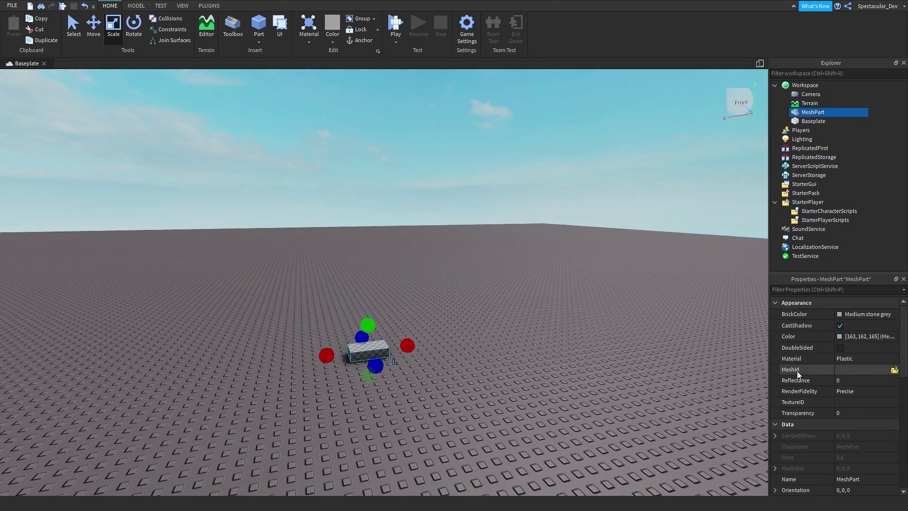
click(894, 370)
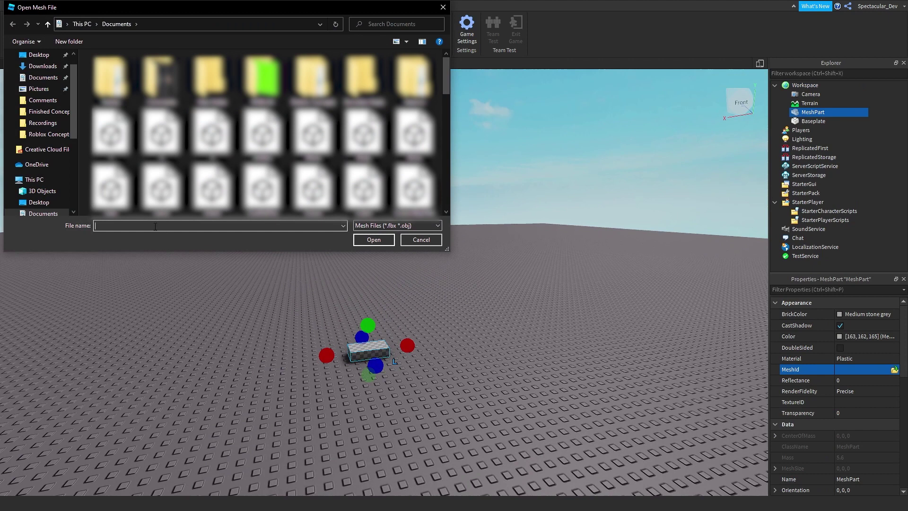
text(Topha)
key(Down)
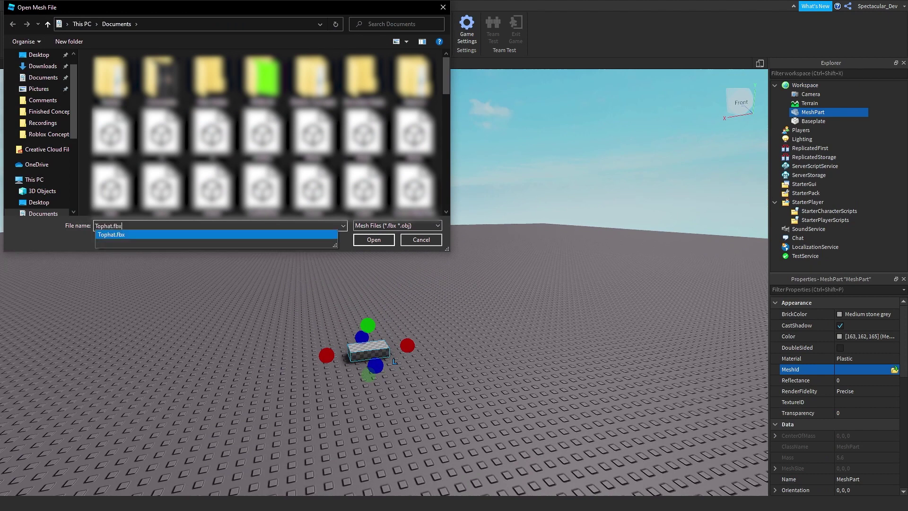
key(Return)
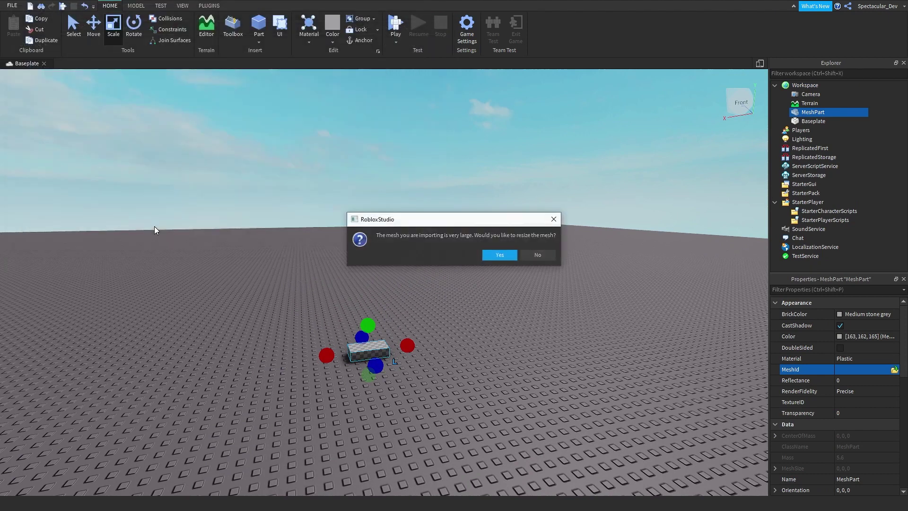
click(539, 257)
click(539, 257)
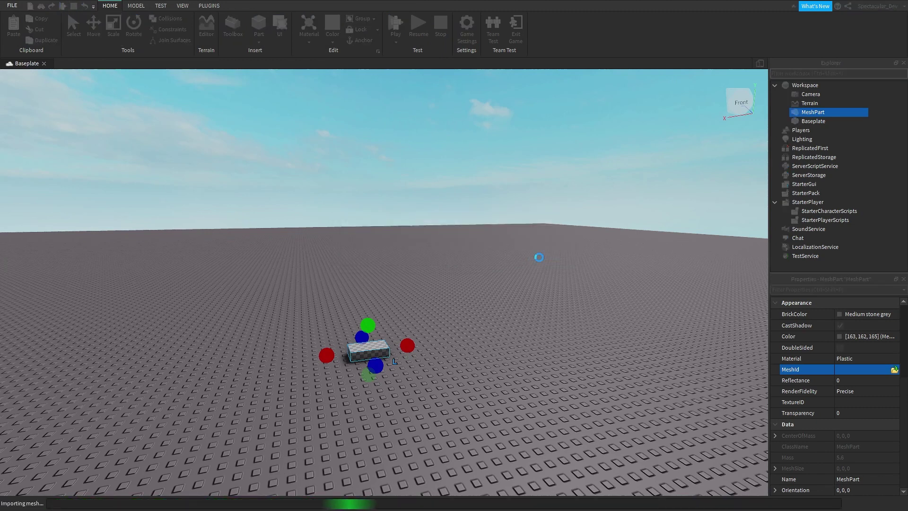
- Shrink the oversized imported hat and turn off its CastShadow property
right_drag(460, 257, 460, 257)
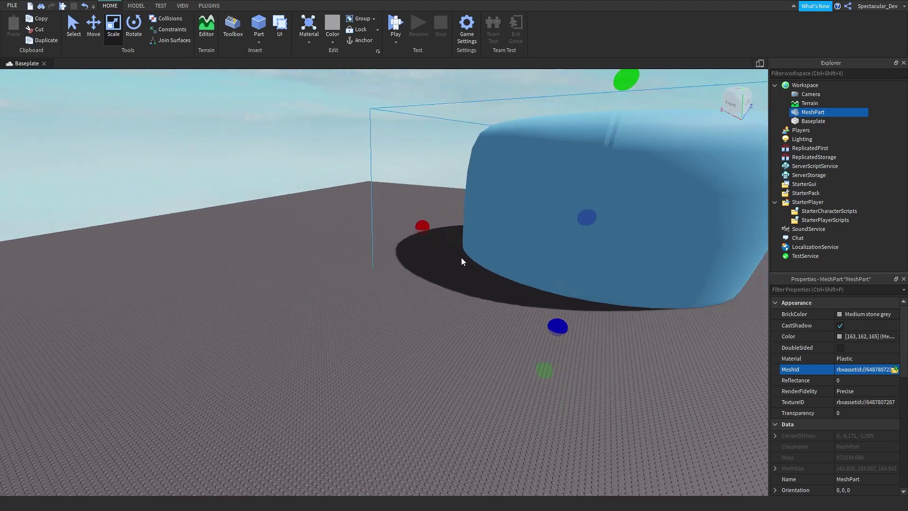
scroll(542, 279, down, 5)
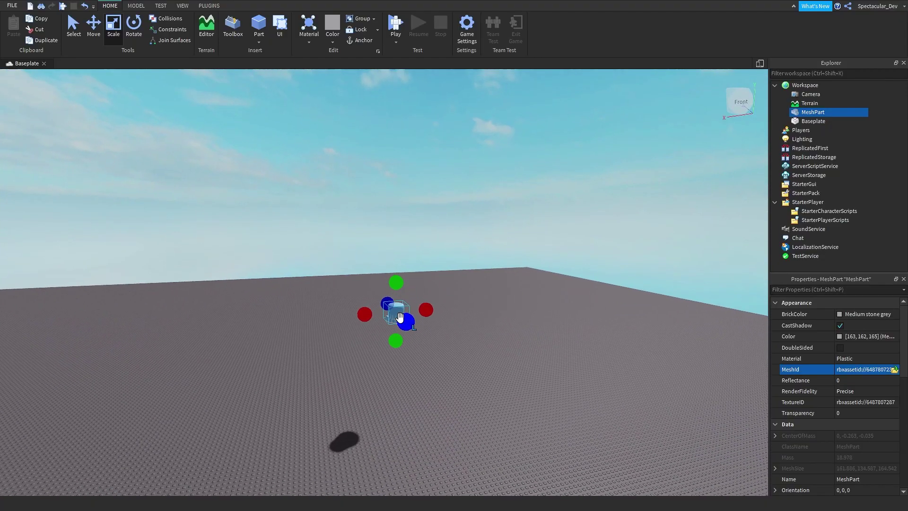
scroll(401, 316, up, 5)
click(849, 323)
click(556, 245)
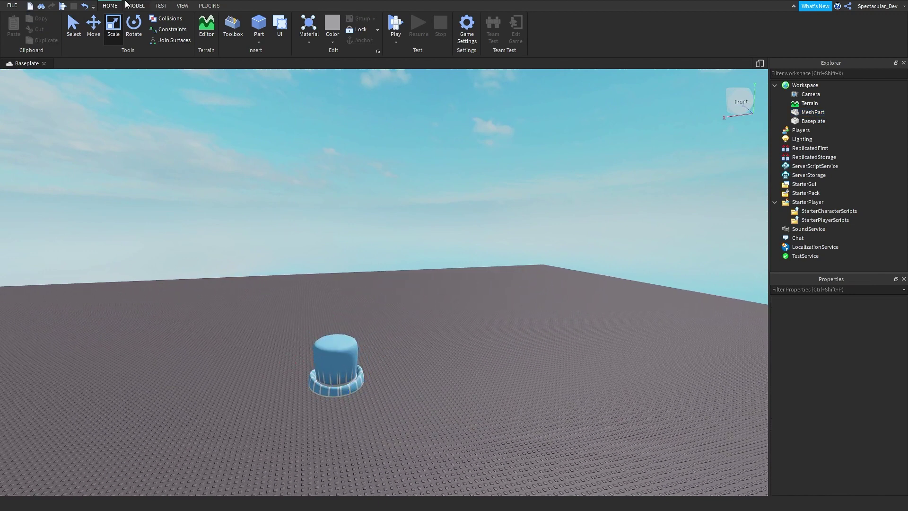
- Insert an R15 Block Rig dummy with the Rig Builder plugin
click(213, 5)
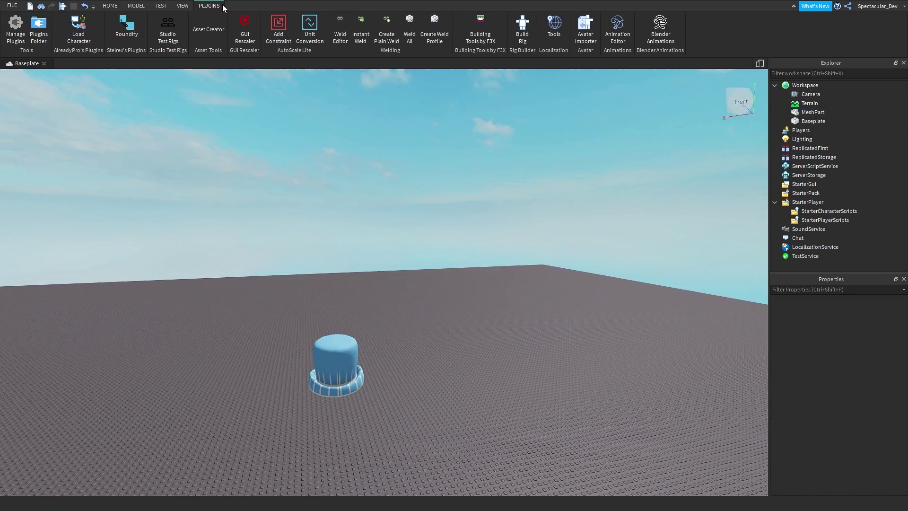
click(523, 22)
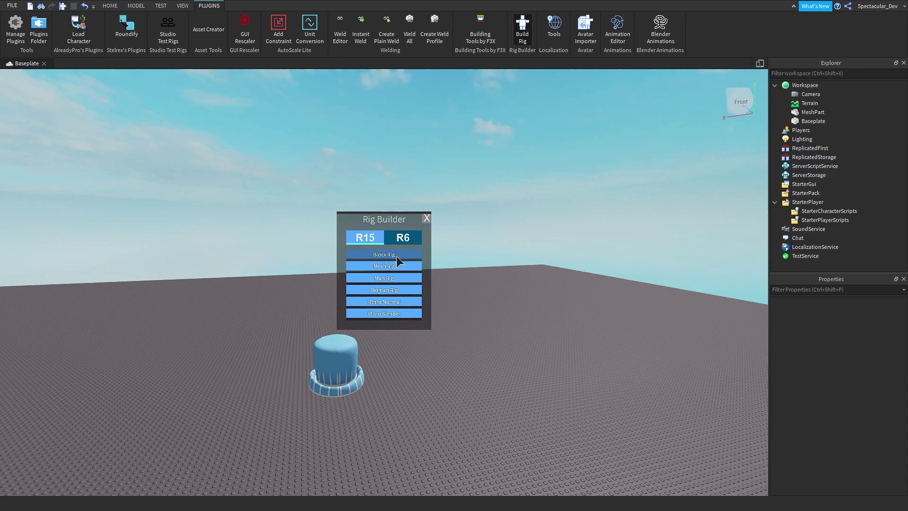
click(384, 254)
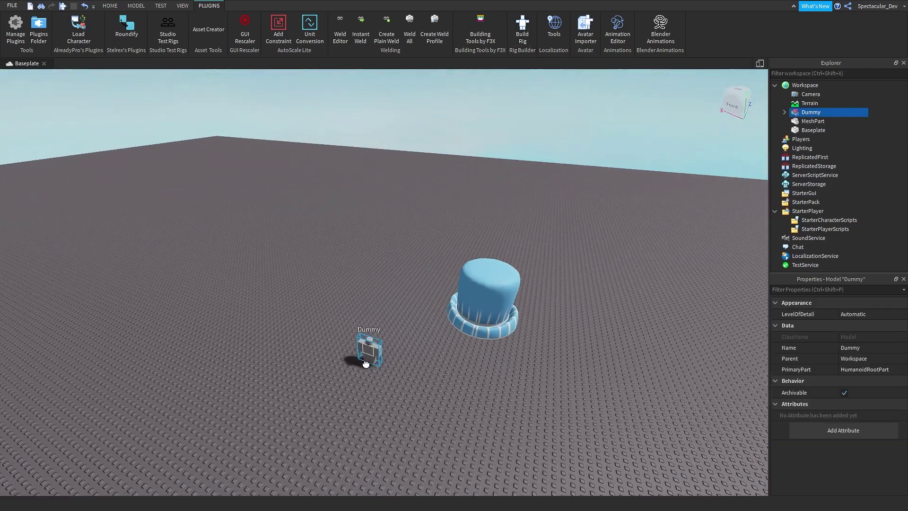
- Move the hat onto the baseplate beside the dummy and rename its MeshPart as Handle
drag(468, 322, 402, 385)
right_drag(402, 385, 402, 386)
click(402, 386)
scroll(402, 386, up, 5)
scroll(402, 385, down, 3)
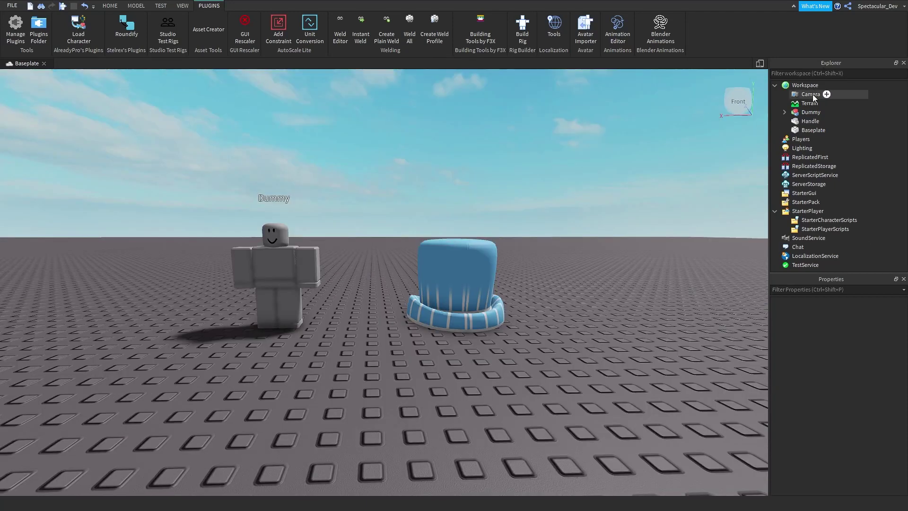
- Insert an Accessory object into the Workspace and rename it Tophat
click(824, 85)
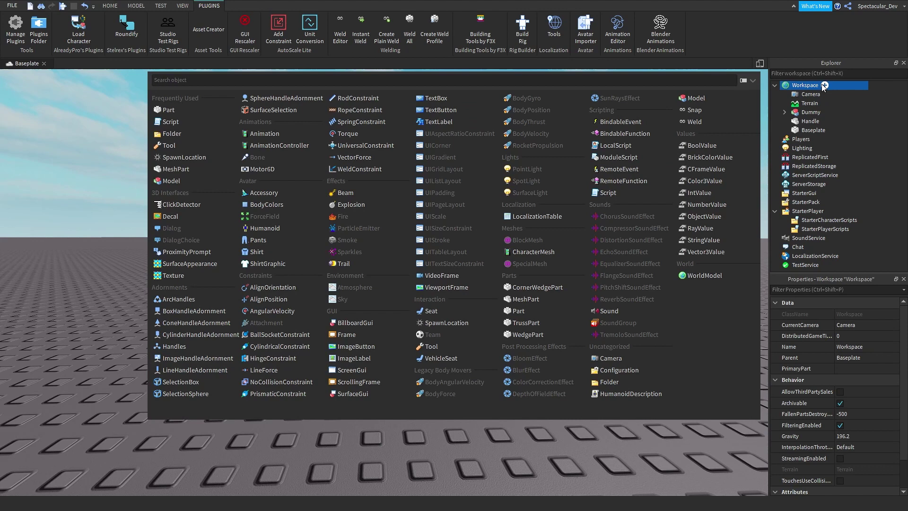
text(ass)
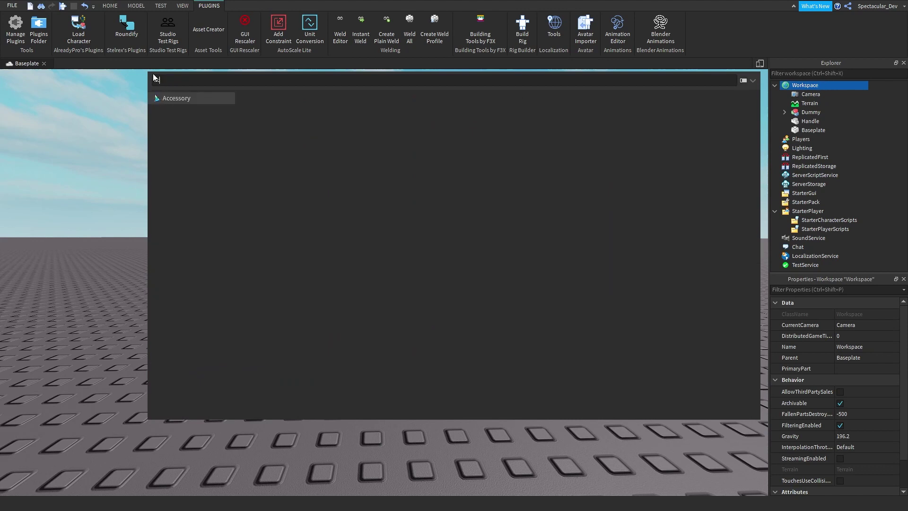
key(Return)
click(809, 111)
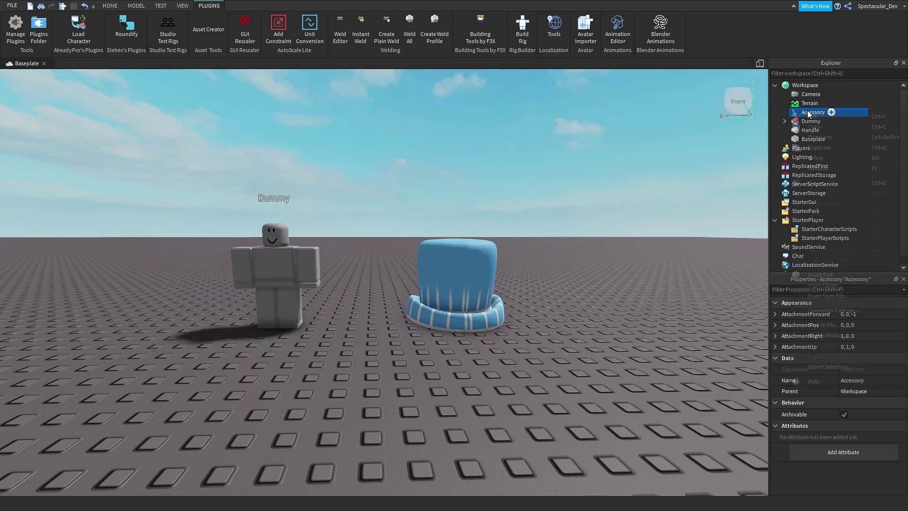
right_click(809, 112)
click(838, 165)
text(Tophat)
key(Return)
- Copy the HatAttachment from the dummy's Head into the Handle mesh part
click(811, 131)
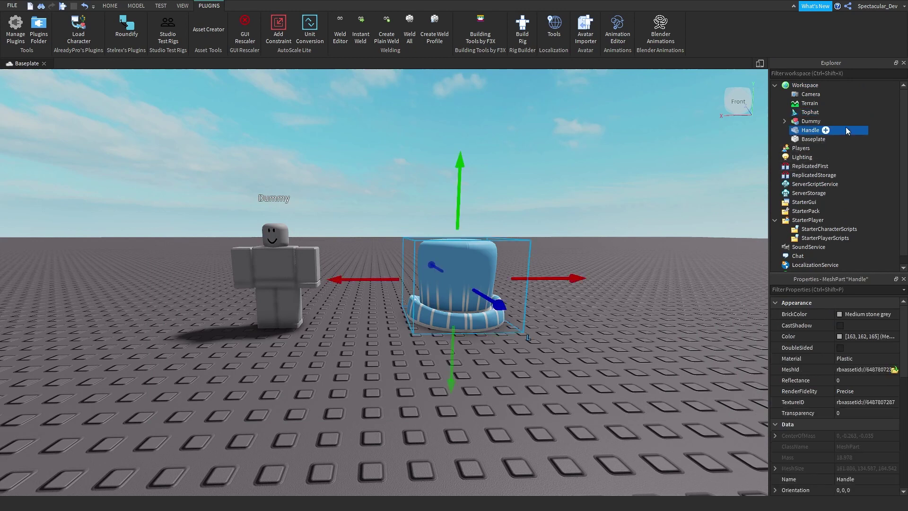
click(784, 121)
scroll(804, 189, down, 3)
click(785, 211)
scroll(804, 208, down, 4)
click(823, 139)
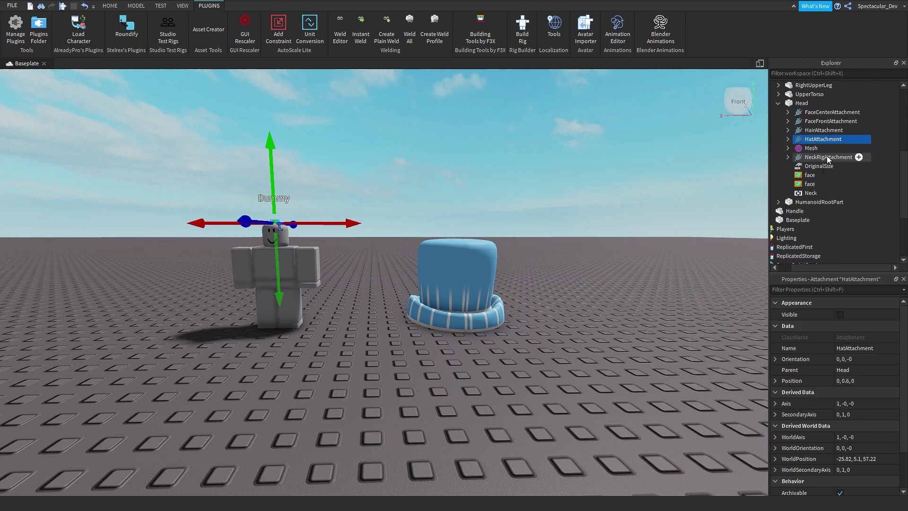
scroll(823, 157, up, 6)
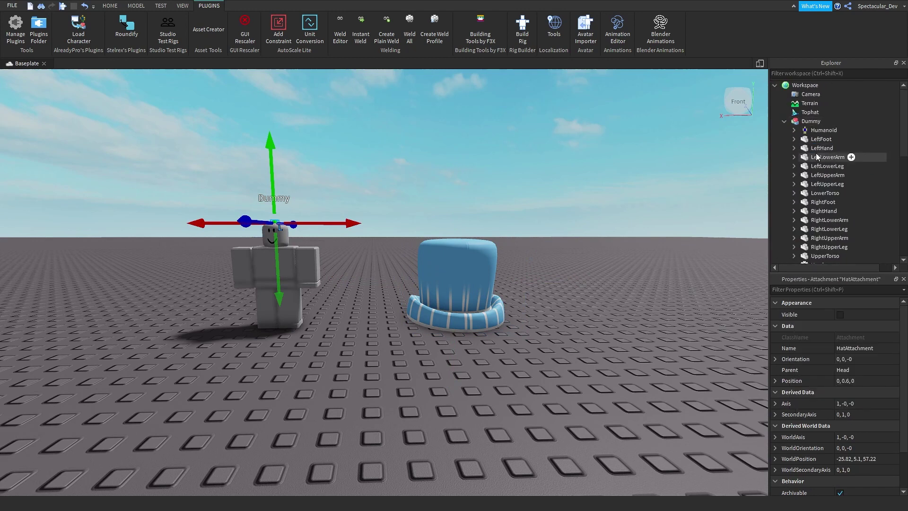
click(784, 121)
click(797, 130)
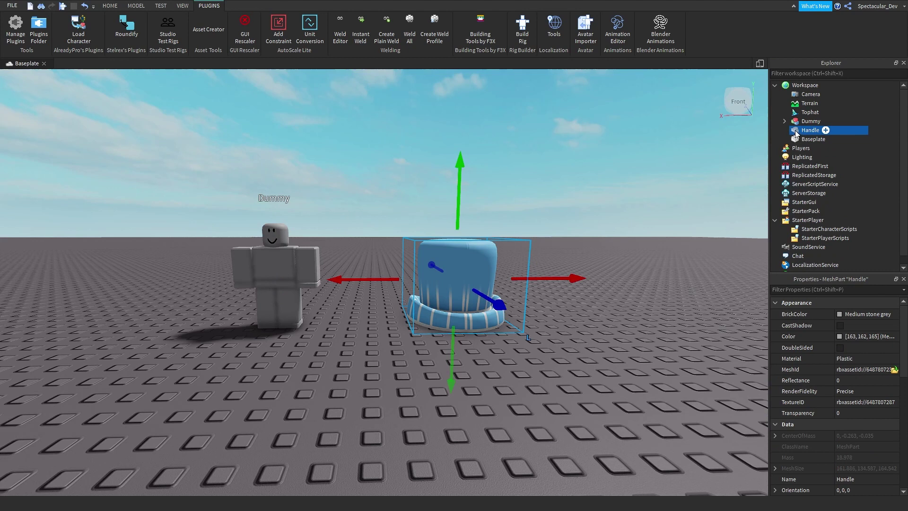
right_click(796, 135)
click(804, 158)
- Scale the hat down proportionally to suit the size of the dummy's head
scroll(416, 231, up, 3)
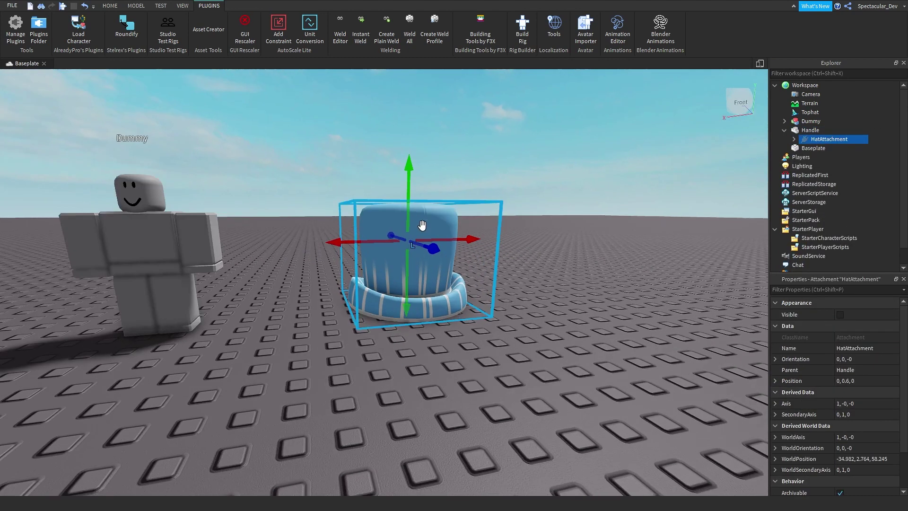
click(422, 225)
scroll(422, 225, up, 3)
click(110, 5)
click(113, 26)
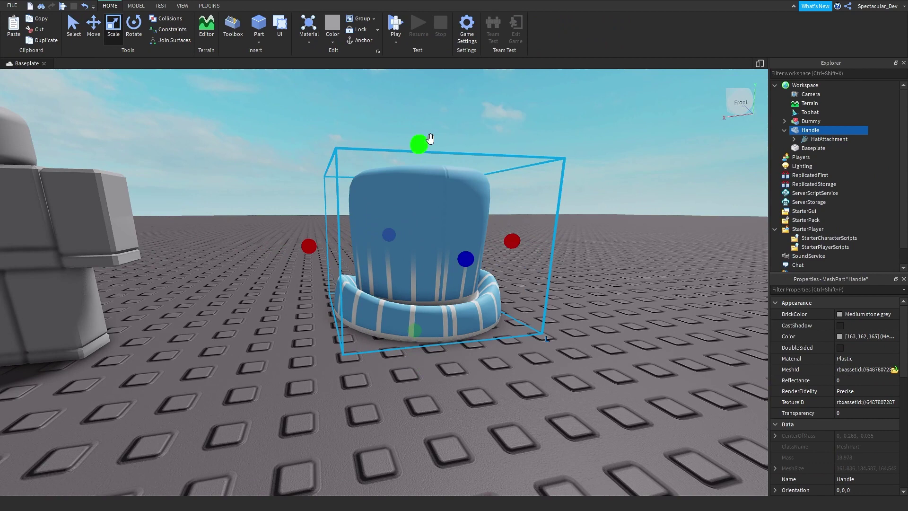
shift+drag(429, 144, 432, 247)
- Place the hat on top of the dummy's head
scroll(377, 305, down, 3)
drag(410, 312, 378, 308)
right_drag(377, 306, 379, 308)
drag(379, 307, 404, 300)
right_drag(401, 294, 403, 299)
drag(403, 300, 419, 342)
right_drag(419, 342, 420, 340)
scroll(421, 340, up, 3)
scroll(419, 340, down, 8)
- Centre the hat sideways over the dummy's head and lower it slightly with the Move tool
click(100, 30)
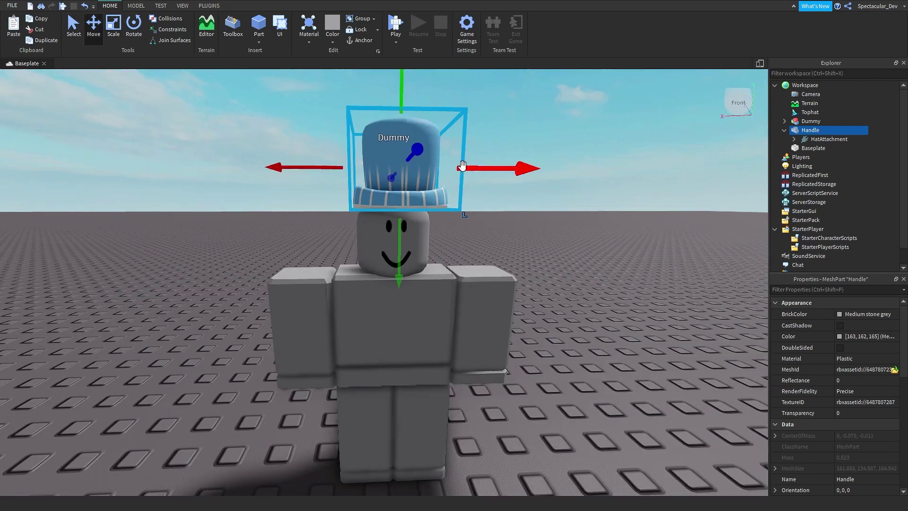
drag(464, 167, 457, 175)
drag(396, 227, 395, 240)
click(557, 241)
- Lower the hat's HatAttachment towards the brim, to a position of about 0, -0.379, 0
right_drag(557, 241, 557, 241)
key(w)
key(s)
key(a)
key(d)
click(443, 229)
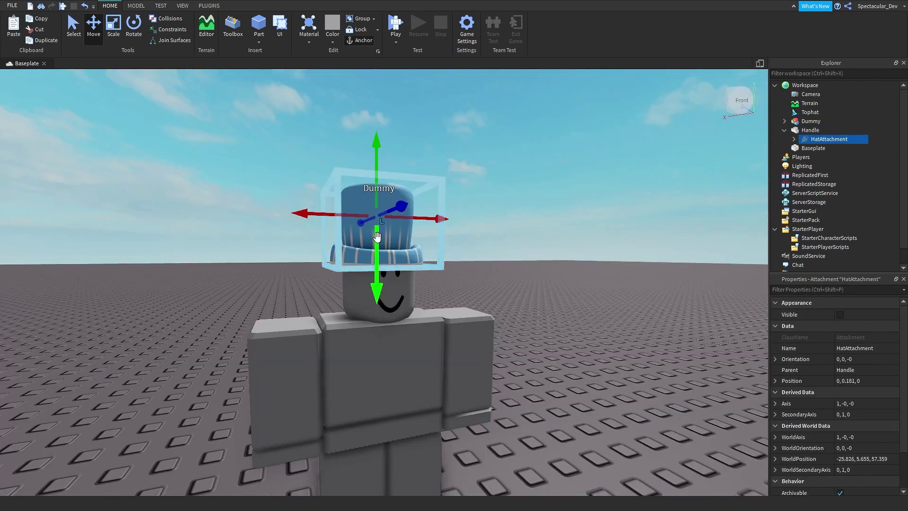
drag(377, 236, 375, 277)
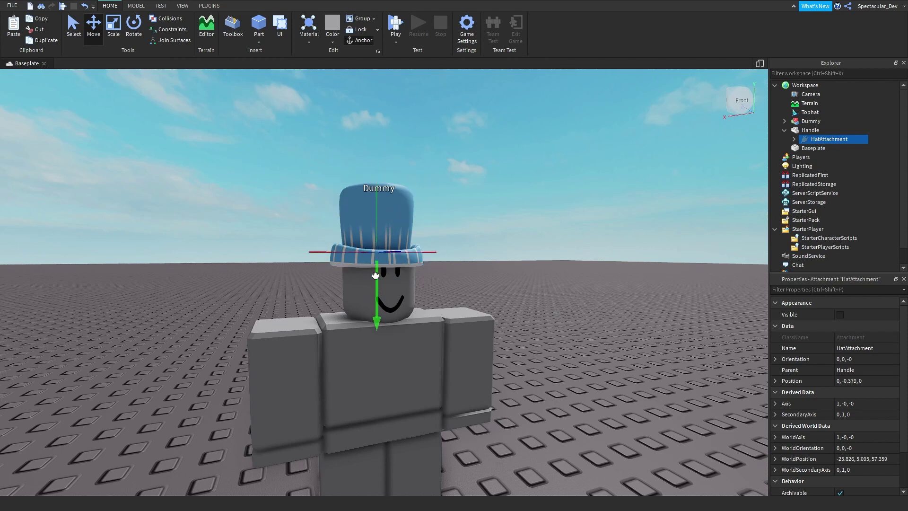
- Set the Handle's transparency to 0.3 and fine-tune its HatAttachment to a position of about 0, -0.459, -0.16
click(846, 130)
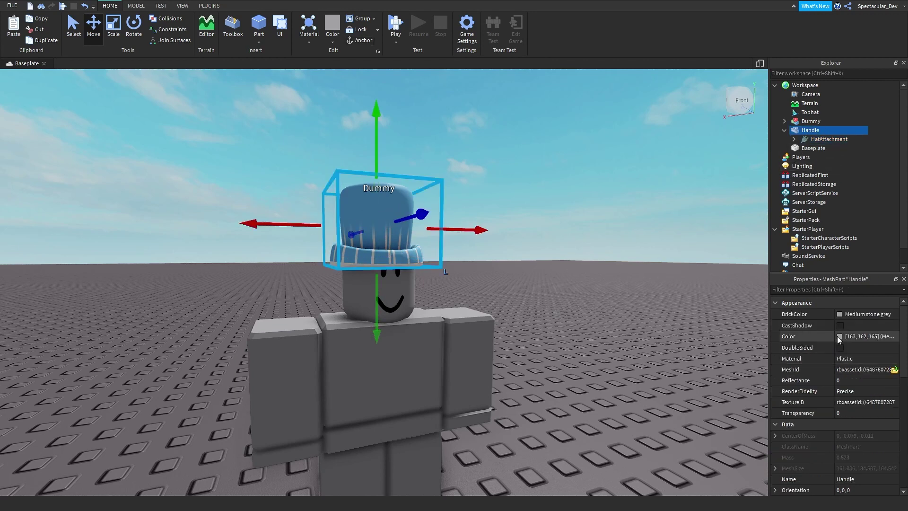
click(844, 412)
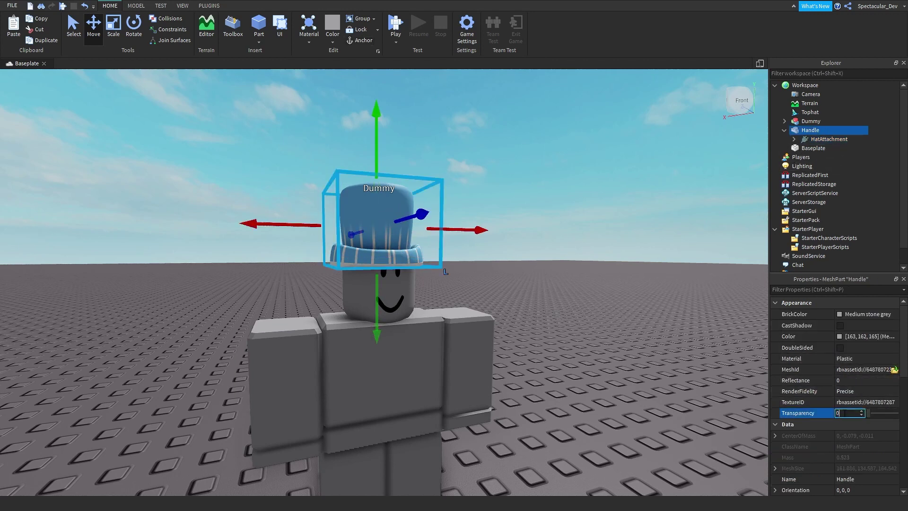
text(0.3)
key(Return)
click(829, 139)
key(f)
drag(344, 201, 340, 190)
drag(353, 255, 359, 265)
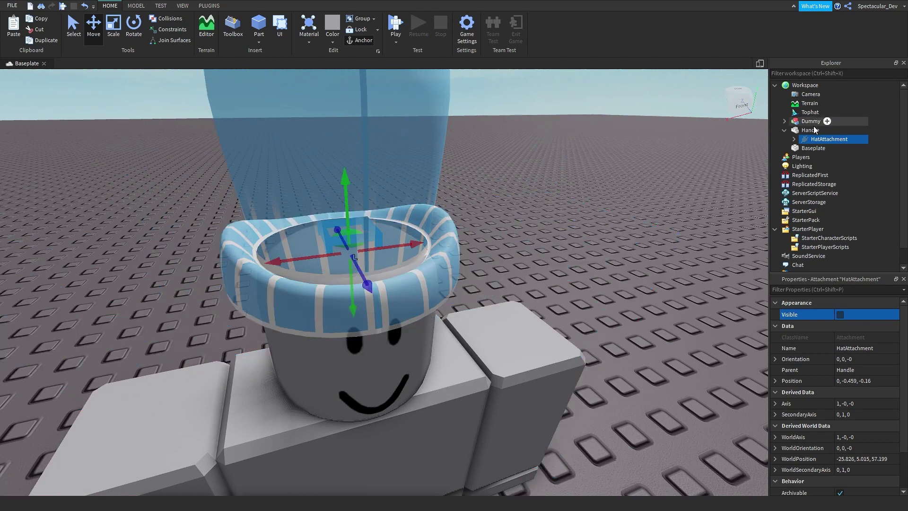
- Make the hat opaque again by setting the Handle's transparency to 0
click(811, 130)
click(855, 413)
text(0)
key(Return)
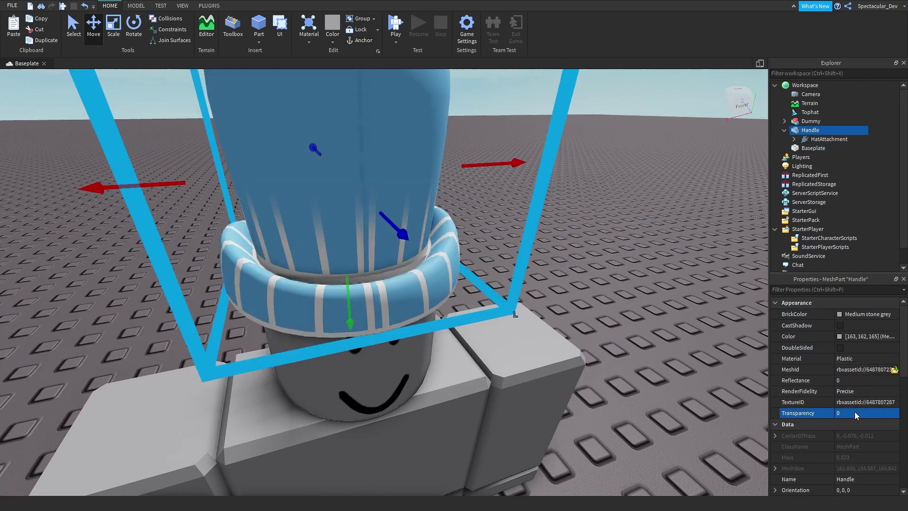
click(752, 149)
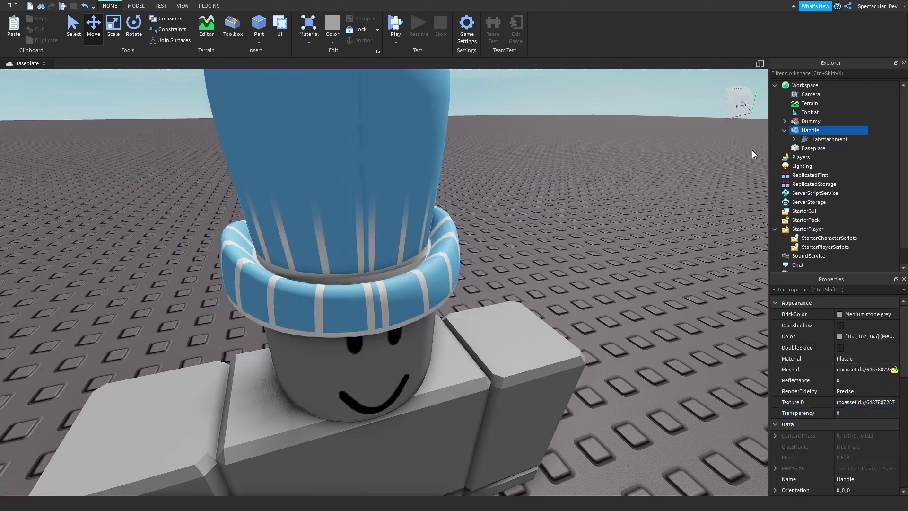
- Parent the Handle mesh part to the Tophat accessory
drag(797, 131, 811, 113)
right_drag(728, 149, 756, 136)
scroll(755, 135, down, 6)
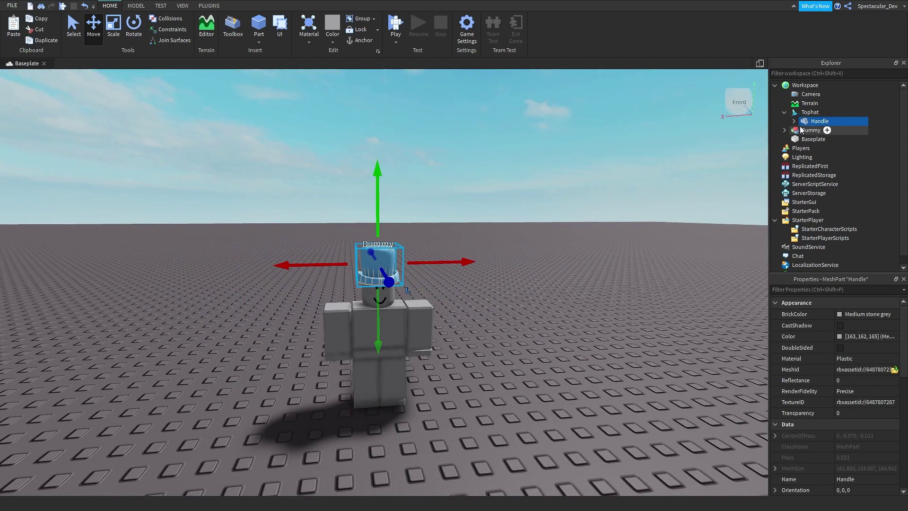
- Move the Tophat accessory into the Dummy model
right_click(807, 112)
click(813, 128)
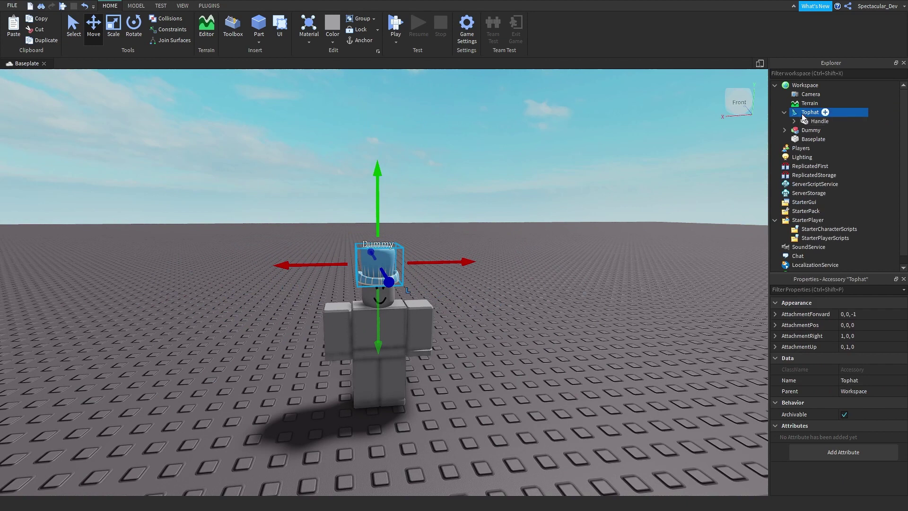
drag(832, 124, 831, 130)
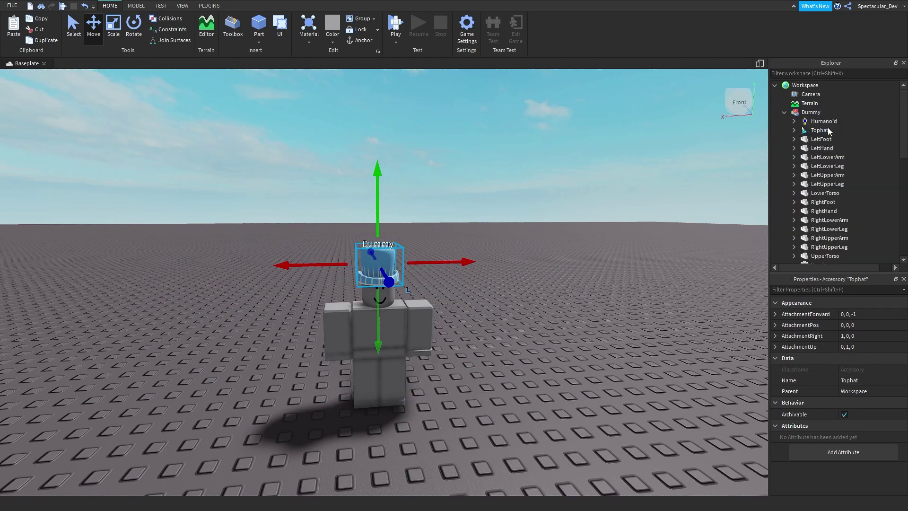
- Try moving the dummy to check that the hat follows its head, and undo the move
click(581, 295)
scroll(552, 313, up, 2)
right_drag(552, 313, 550, 313)
scroll(552, 313, down, 1)
scroll(550, 313, down, 1)
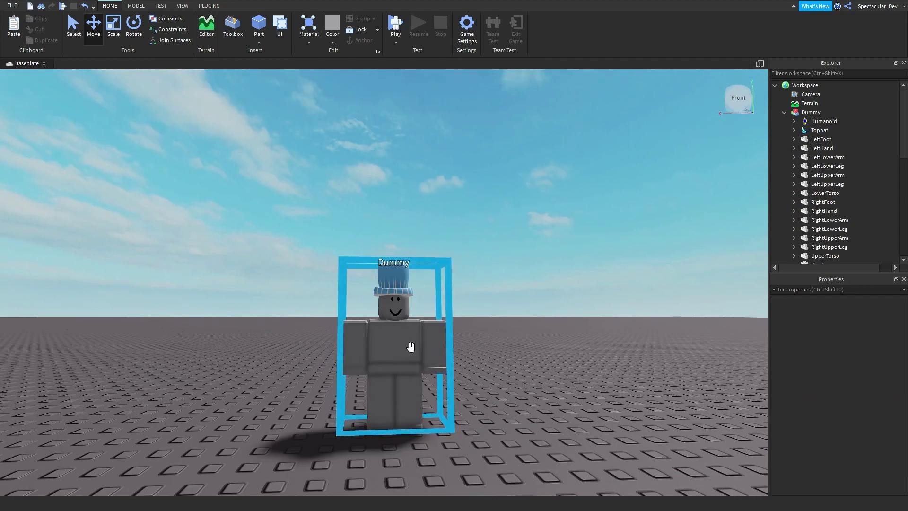
drag(410, 346, 444, 447)
key(ctrl+z)
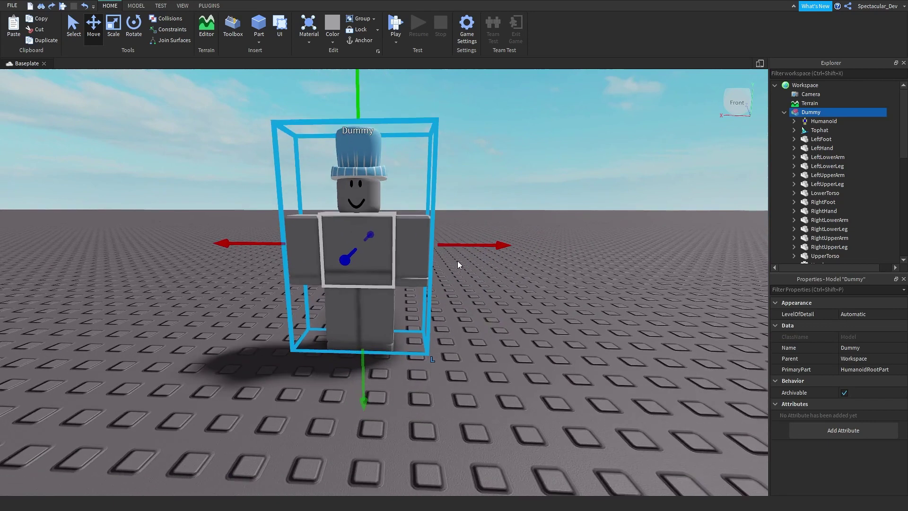
- Add a new script to ServerScriptService
scroll(438, 277, down, 3)
scroll(438, 277, up, 2)
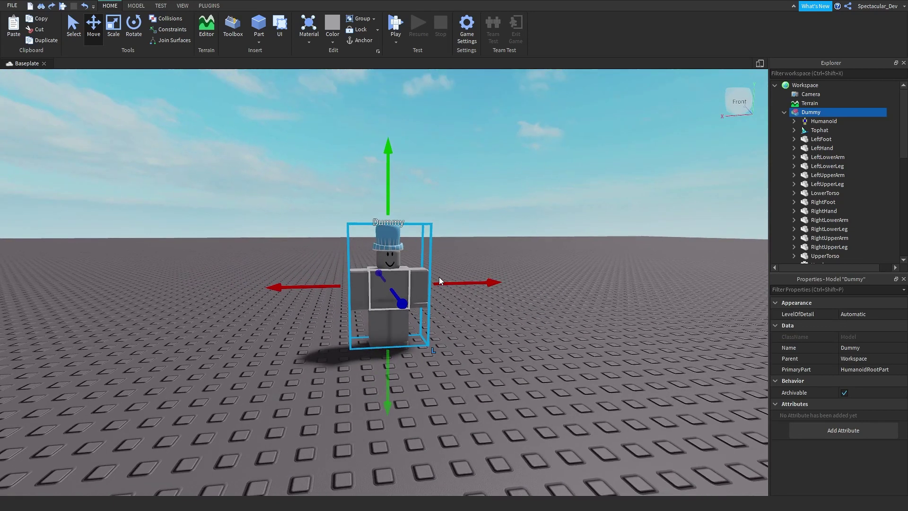
click(784, 113)
click(774, 86)
click(844, 130)
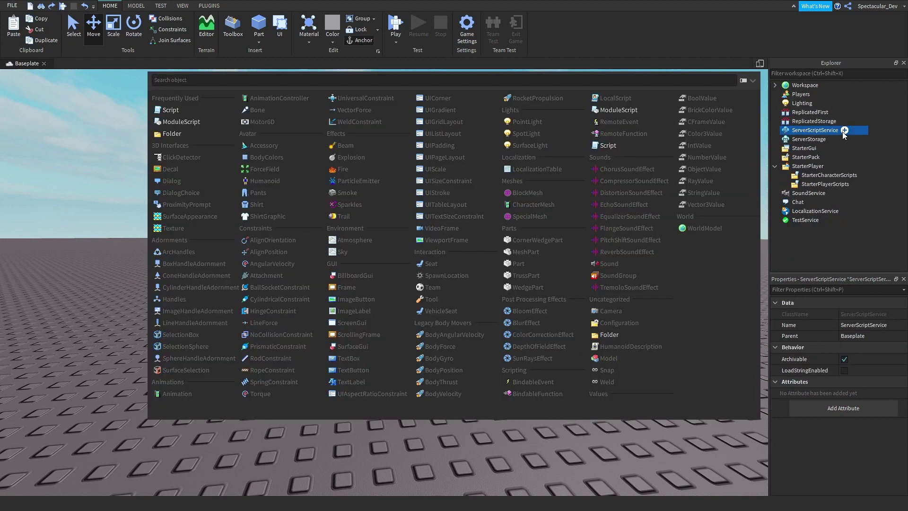
text(sc)
key(Return)
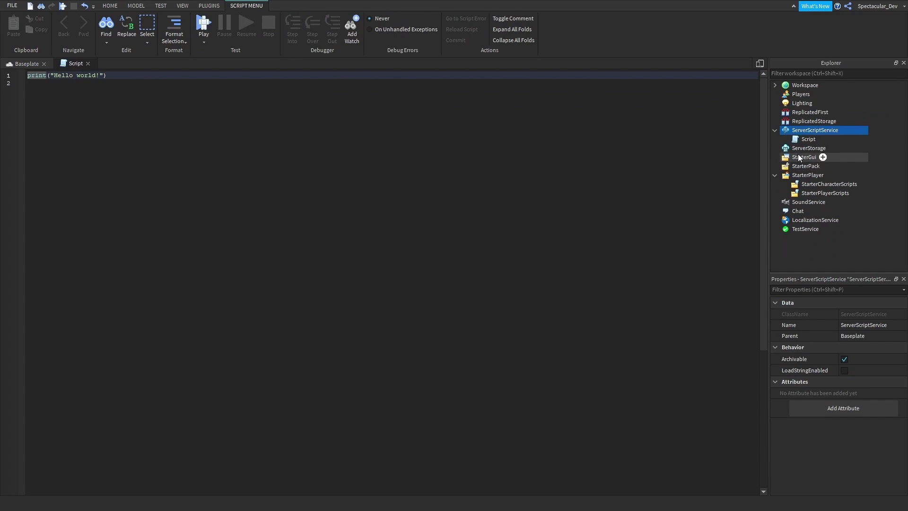
- Rename the new script as AccessoryWear
right_click(799, 139)
click(824, 210)
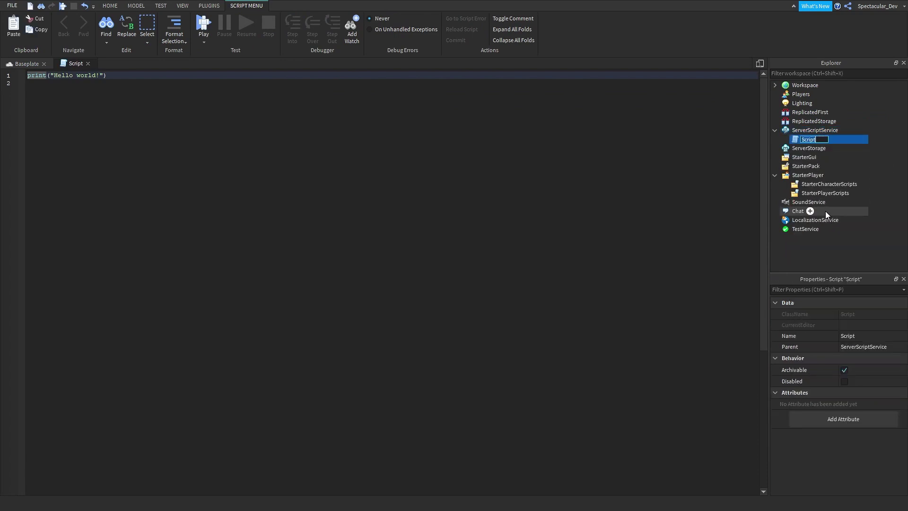
text(AccessoryWear)
key(Return)
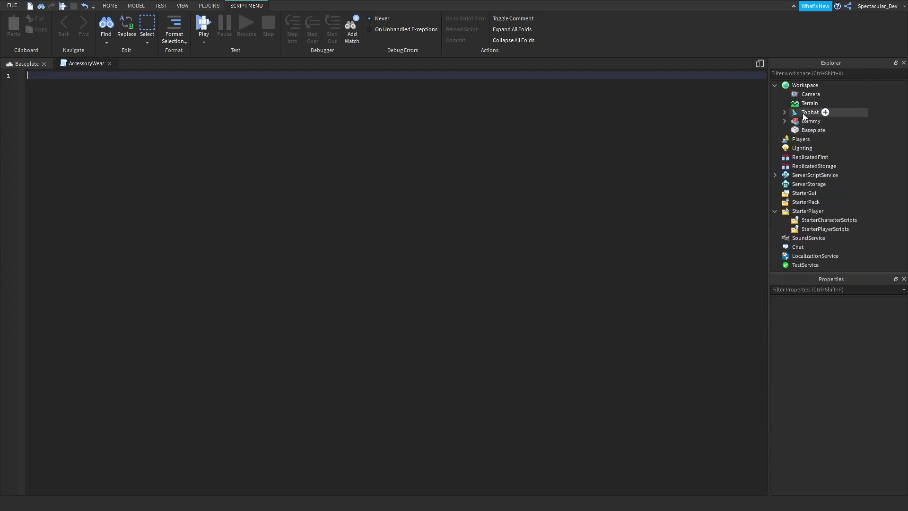
- Move the Tophat accessory into ReplicatedStorage and declare local Rep = game:GetService("ReplicatedStorage") in the AccessoryWear script
drag(804, 116, 818, 161)
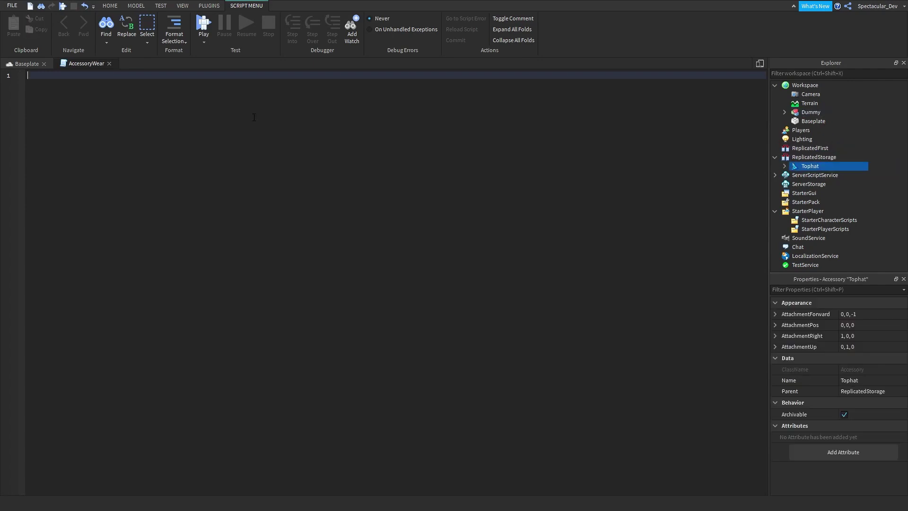
text(local Rep)
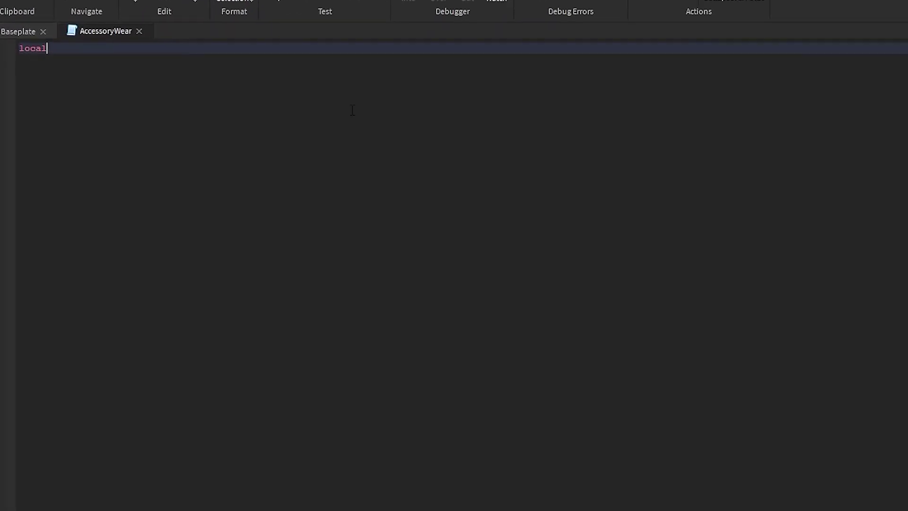
text( = game:GetService("Re)
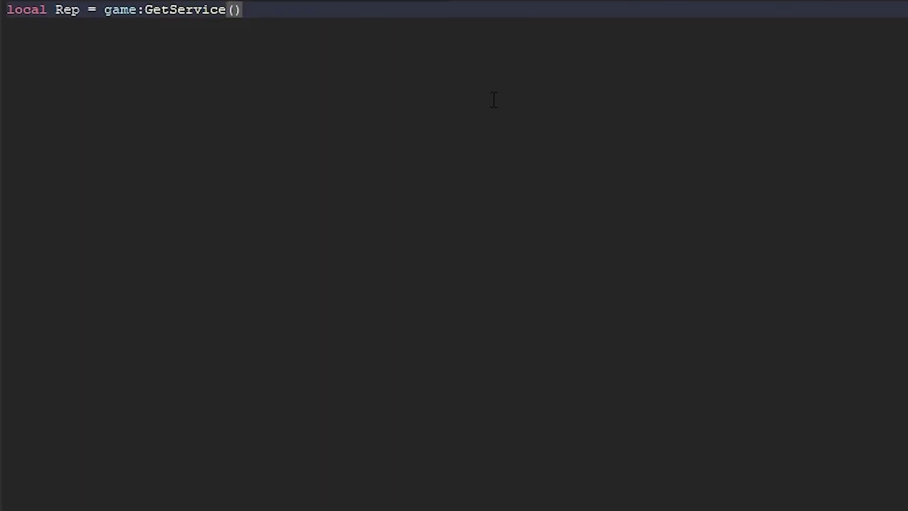
key(Tab)
key(Right)
key(Return)
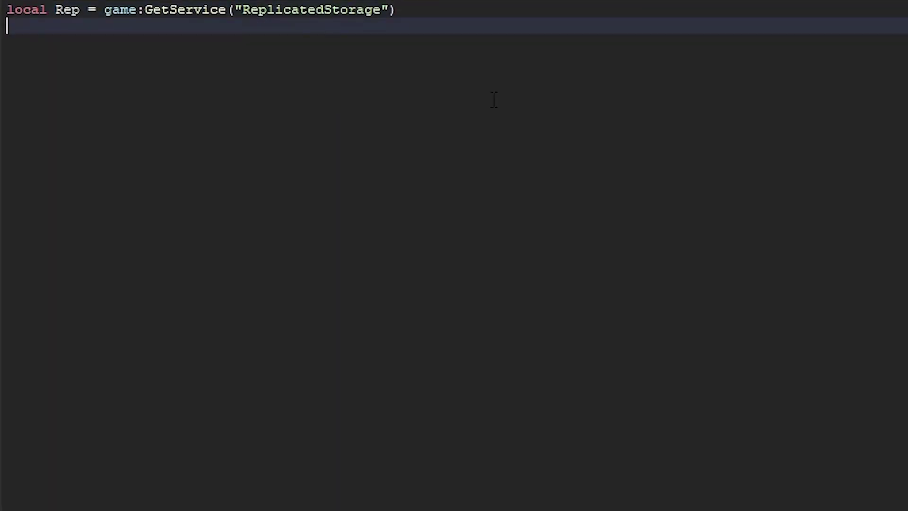
- Declare local Hat = Rep:WaitForChild("Tophat") below the Rep variable
text(;local Hat = requ)
key(BackSpace)
key(BackSpace)
key(BackSpace)
key(BackSpace)
text(Rep:WaitForChild("Tophat"))
key(Return)
key(Return)
- Connect a function to game.Players.PlayerAdded and declare local Players = game:GetService("Players") below the Rep line
text(game.Players.PlayerAdded:Connect(function())
click(429, 10)
key(Return)
key(Return)
key(Up)
text(local Players =-)
key(BackSpace)
text(game:GetService("Players"))
- Make the PlayerAdded connection use the Players variable and give its function a Player parameter
click(418, 90)
key(Home)
key(Delete)
key(Delete)
key(Delete)
key(Delete)
key(Delete)
key(End)
key(Return)
click(628, 90)
text(Player)
- Inside the PlayerAdded function, connect Player.CharacterAdded to a function(Character) containing Hat.Clone().Parent = Character
key(Down)
text(Player.CharacterAdded:Connect(function(Character))
key(Return)
text(Hat.Clone().Parent = Character)
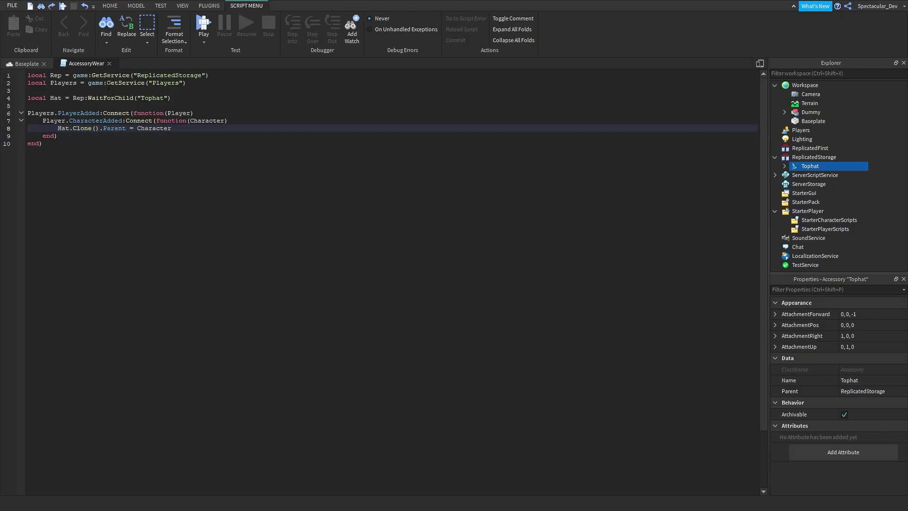
- Correct the clone call in the CharacterAdded function to Hat:Clone()
click(110, 64)
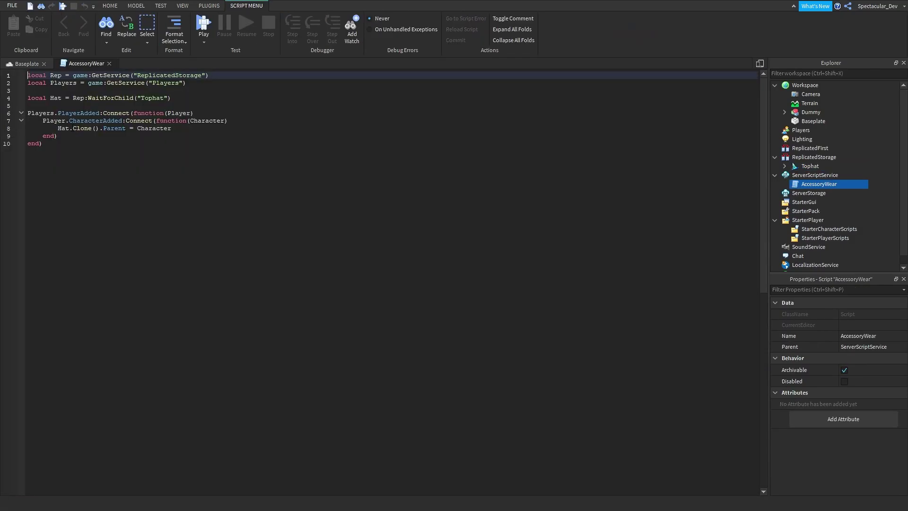
click(74, 128)
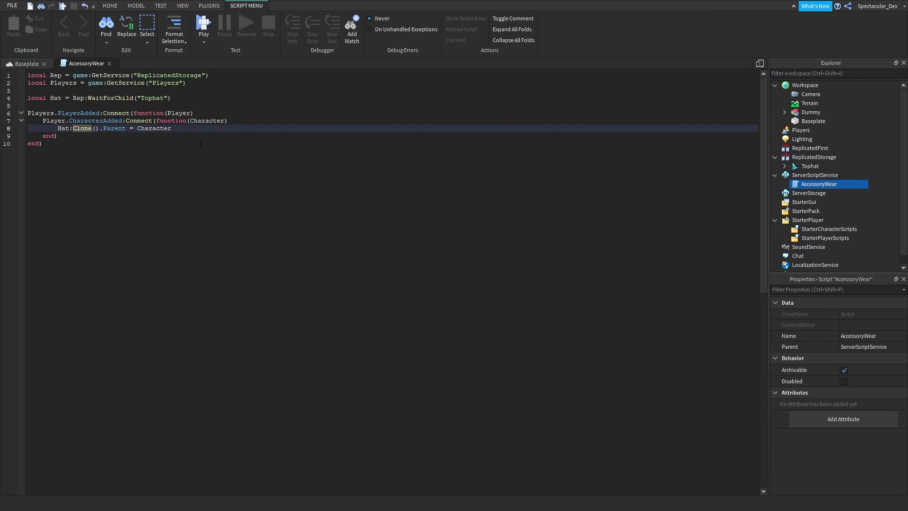
click(199, 149)
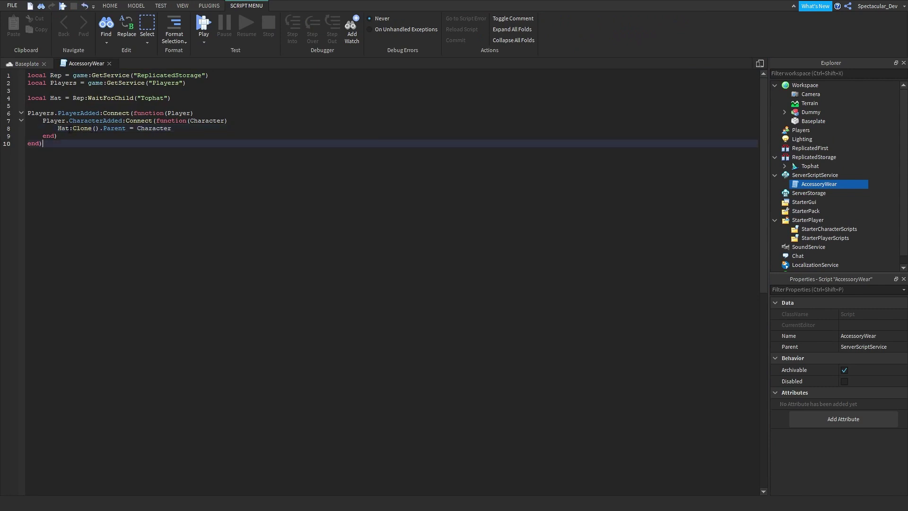
- Play-test the Baseplate, turn the camera around the character and make it jump to check the hat
click(17, 69)
click(109, 5)
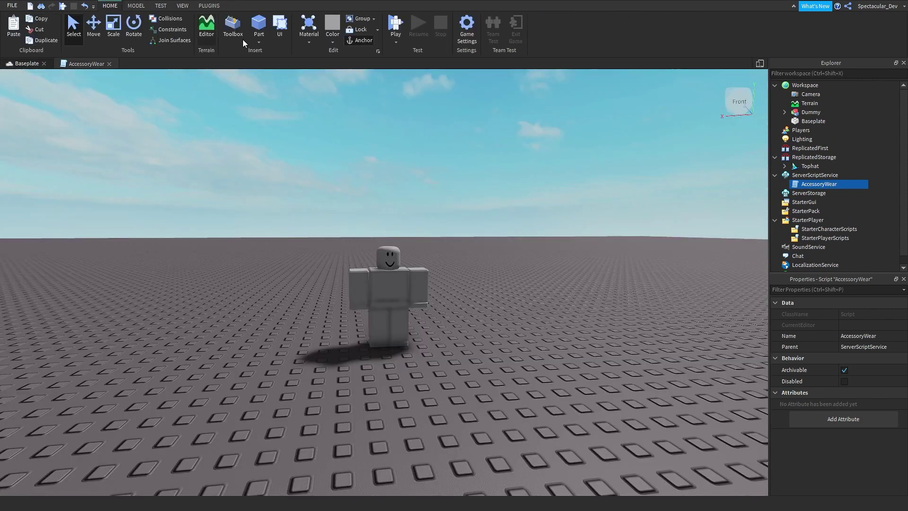
click(395, 23)
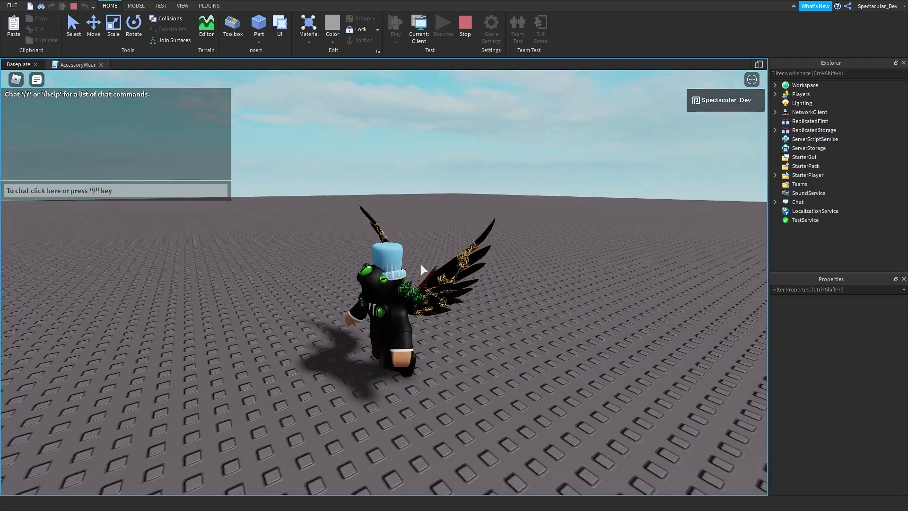
right_drag(421, 264, 420, 263)
key(space)
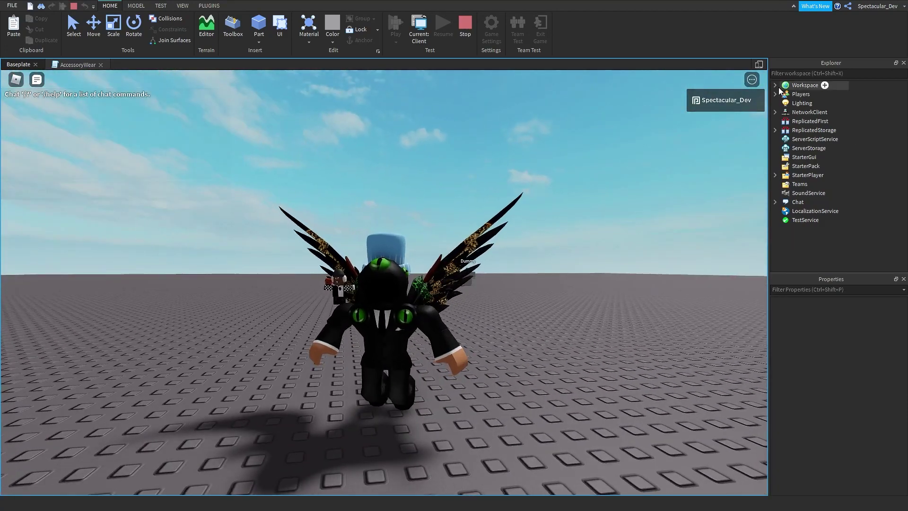
- Delete the WingsofFreedom, Sons Shoulder Pal and Gift13 accessories from the player's character in the Workspace
click(774, 85)
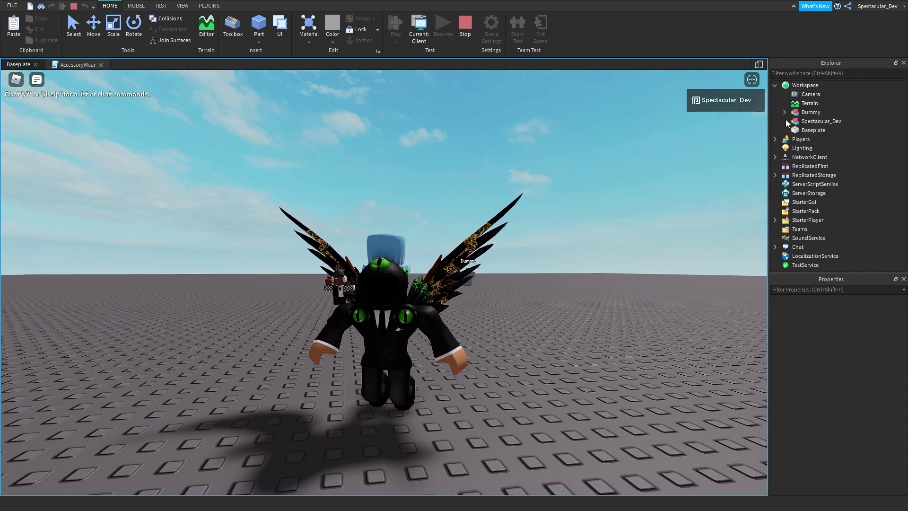
click(784, 121)
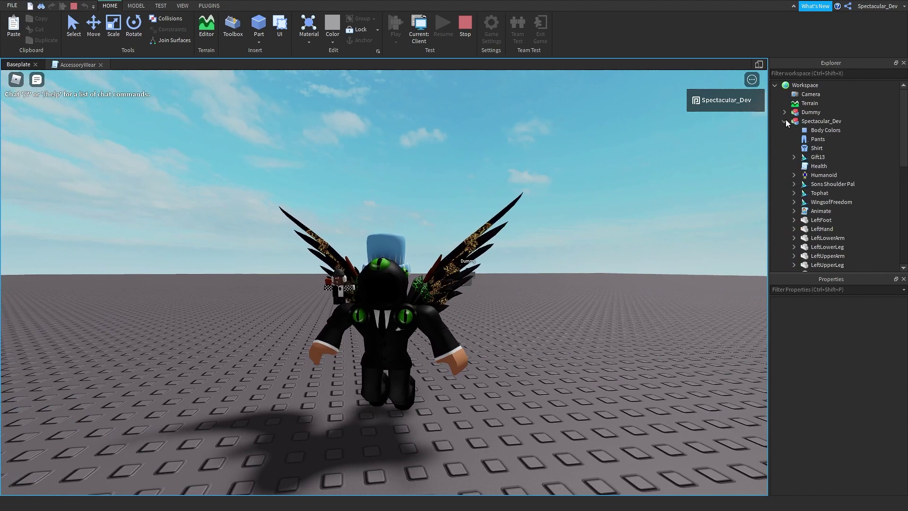
click(825, 204)
key(Delete)
click(825, 184)
key(Delete)
click(810, 157)
key(Delete)
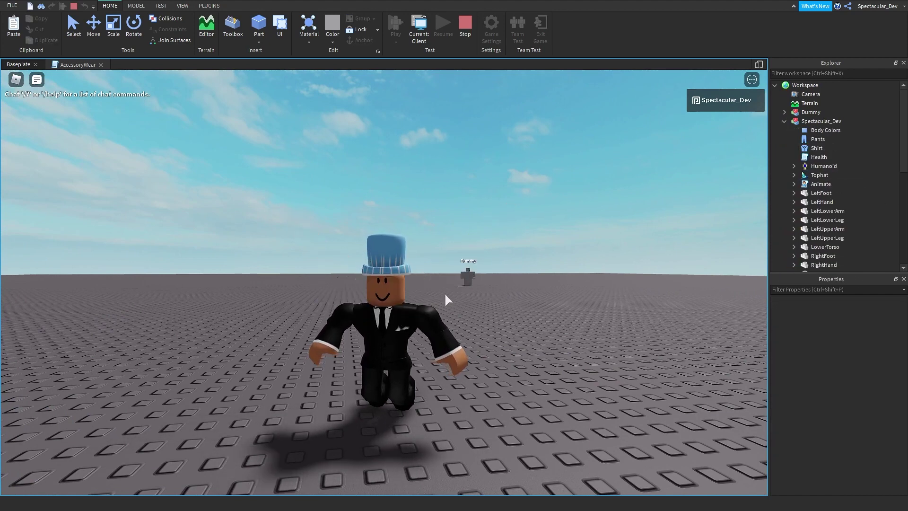
- Examine from several sides how the top hat sits on the character's head, and stop the play test
right_drag(444, 290, 397, 291)
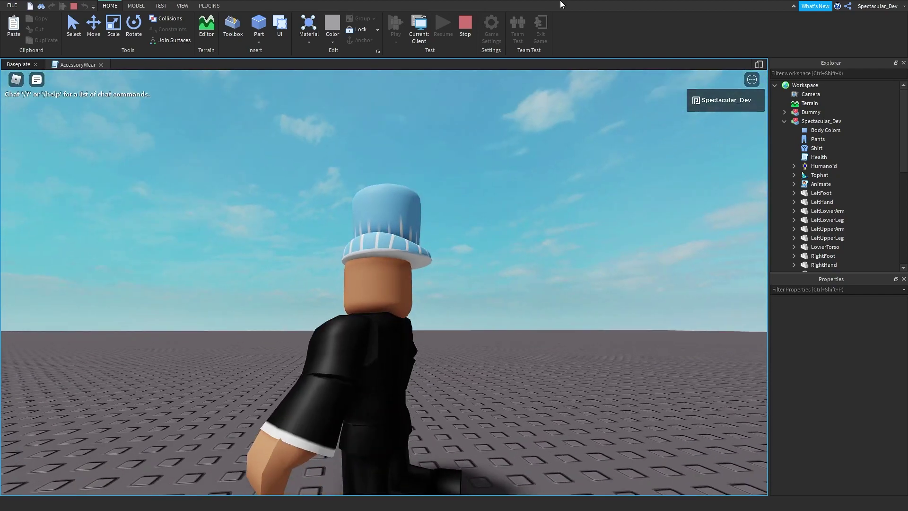
click(464, 28)
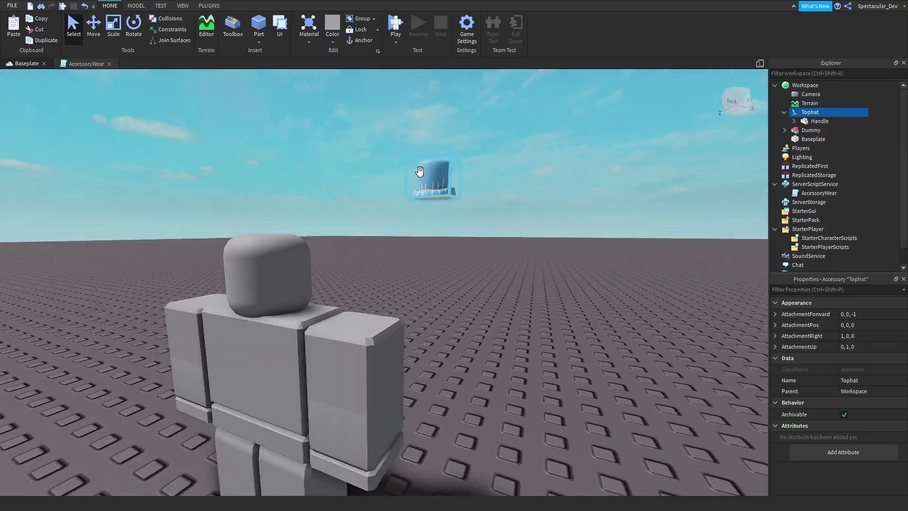
- Centre the Handle's HatAttachment under the hat by moving it along the Z axis to position 0, -0.459, 0
key(f)
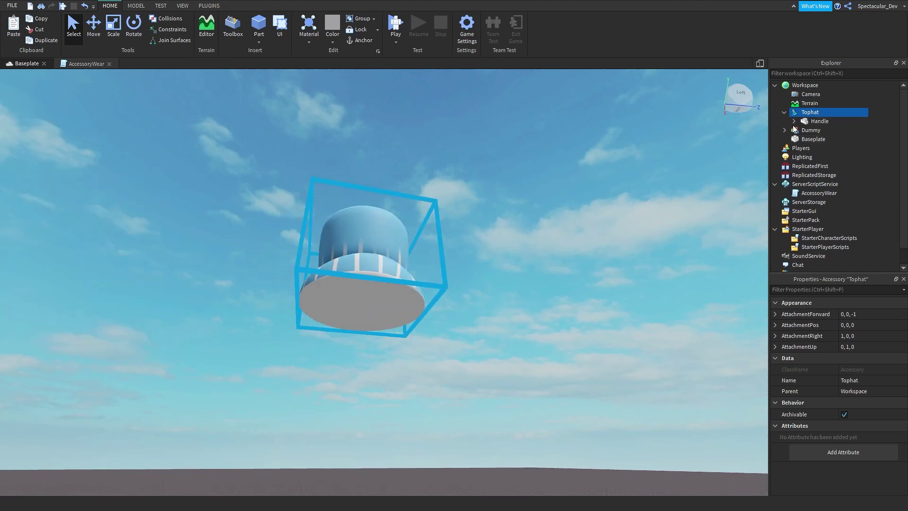
click(794, 121)
click(834, 130)
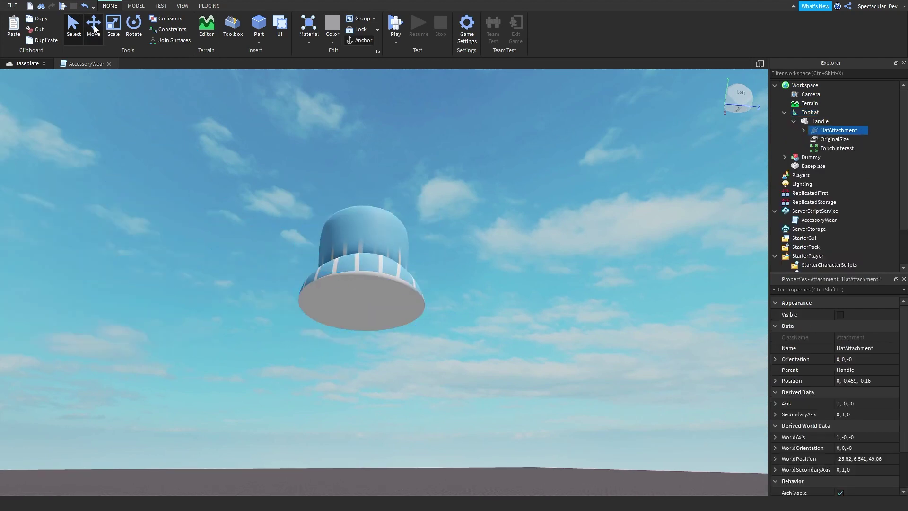
scroll(365, 264, up, 3)
right_drag(364, 250, 366, 190)
scroll(366, 265, down, 4)
click(737, 103)
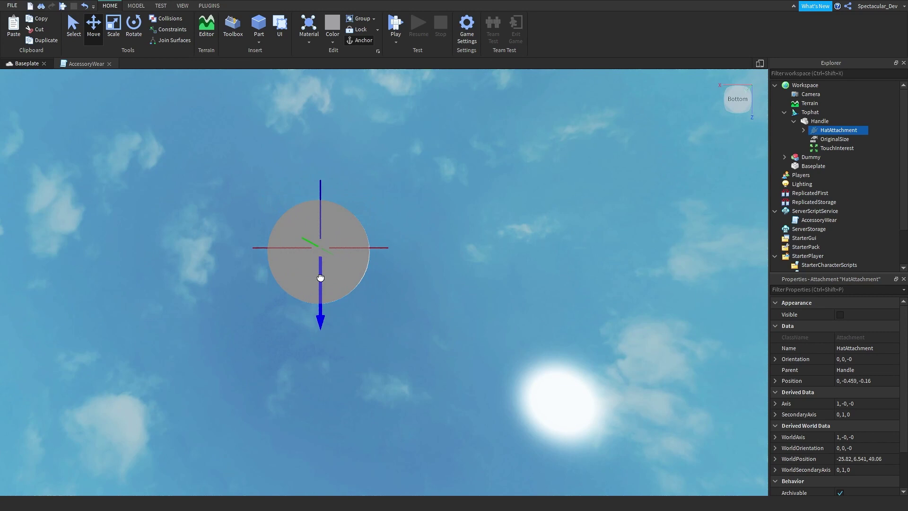
drag(320, 277, 458, 273)
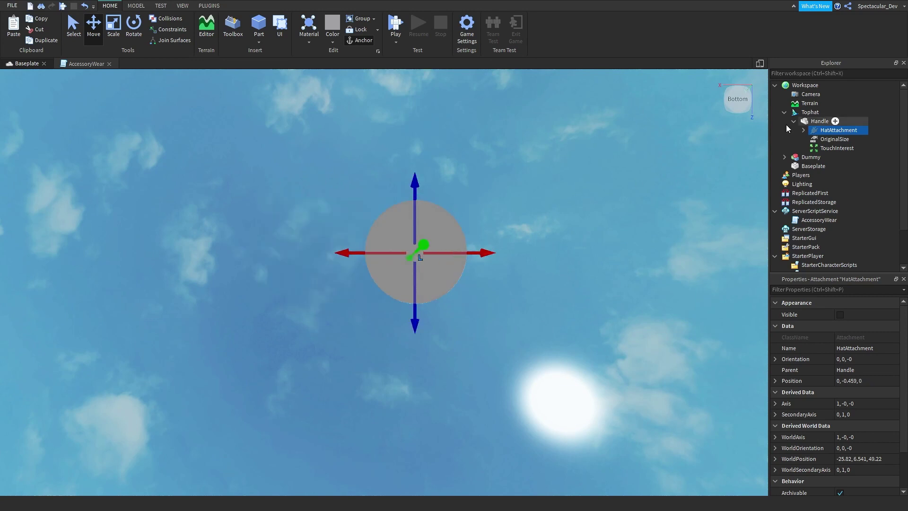
- Move the Tophat accessory from the Workspace back into ReplicatedStorage and start a new play test
drag(809, 112, 813, 203)
click(461, 307)
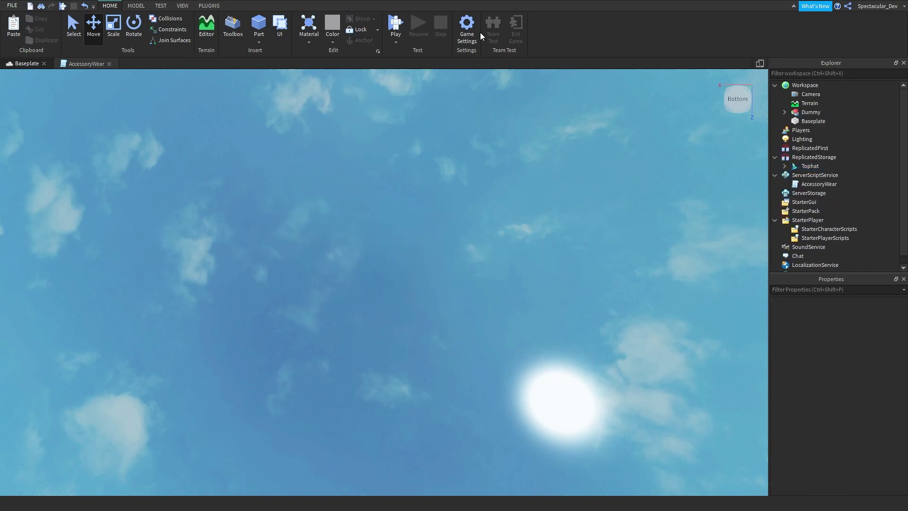
click(400, 27)
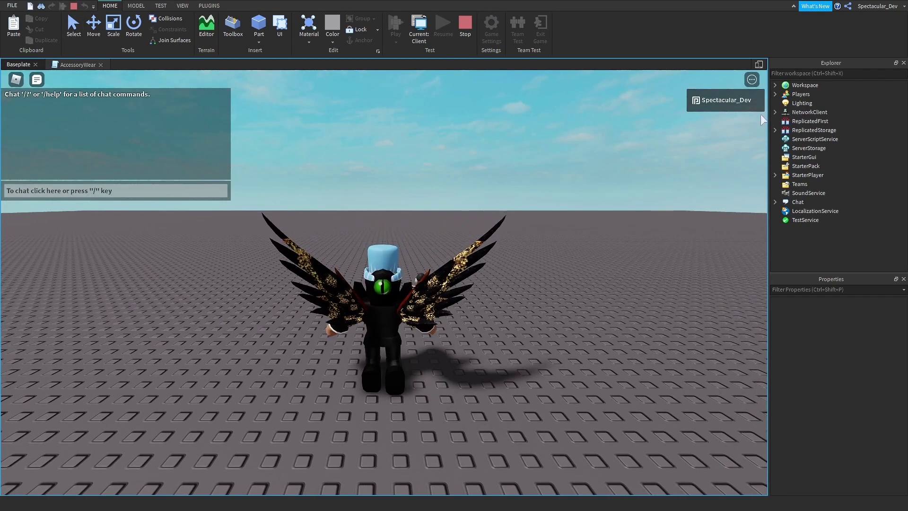
- Remove WingsofFreedom, Sons Shoulder Pal and Gift13 from the character again so that only the Tophat accessory is worn
click(775, 86)
click(784, 121)
scroll(851, 165, down, 2)
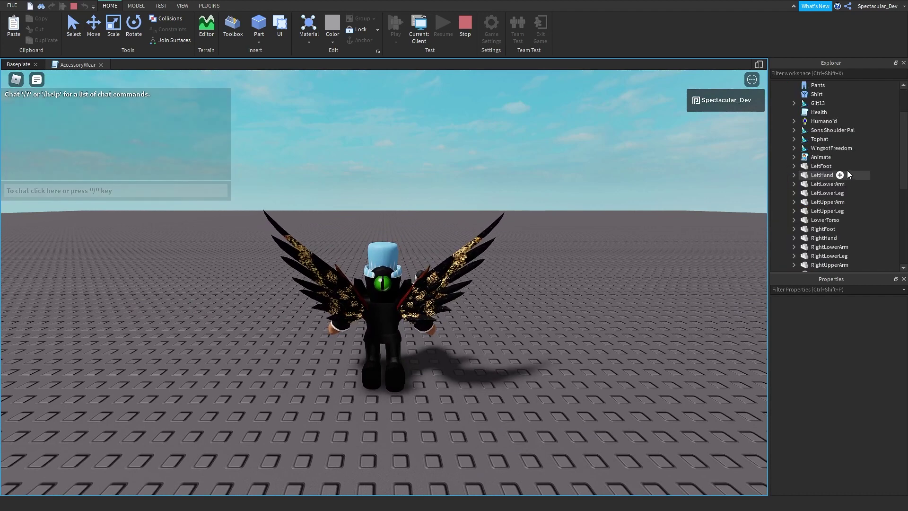
click(816, 148)
key(Delete)
click(822, 130)
key(Delete)
click(814, 103)
key(Delete)
- Walk and jump with the character while viewing it up close and from afar to check the hat's fit
key(s)
scroll(397, 307, up, 3)
right_drag(397, 307, 397, 306)
key(w)
key(s)
key(s)
key(space)
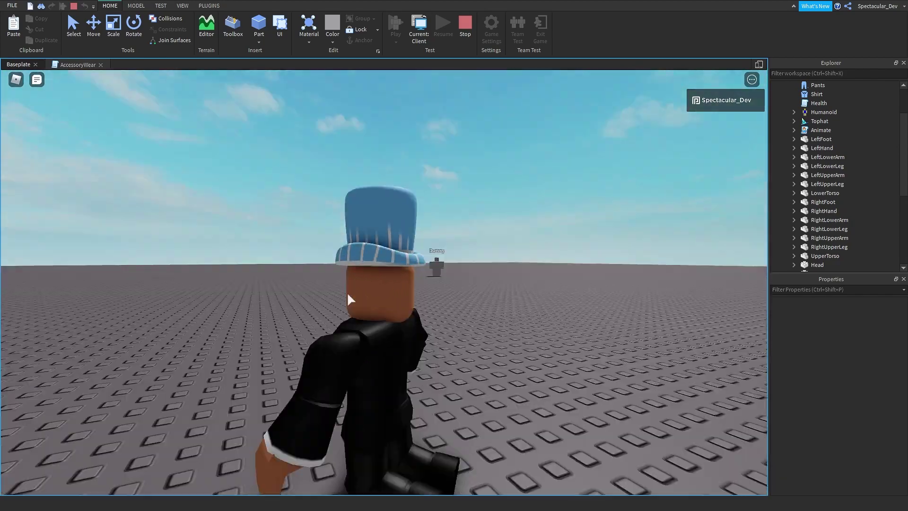
scroll(348, 294, down, 3)
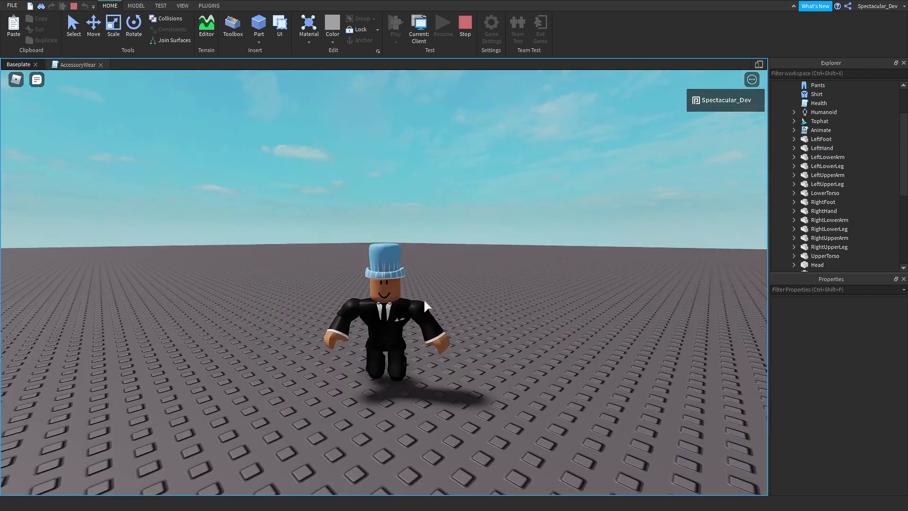